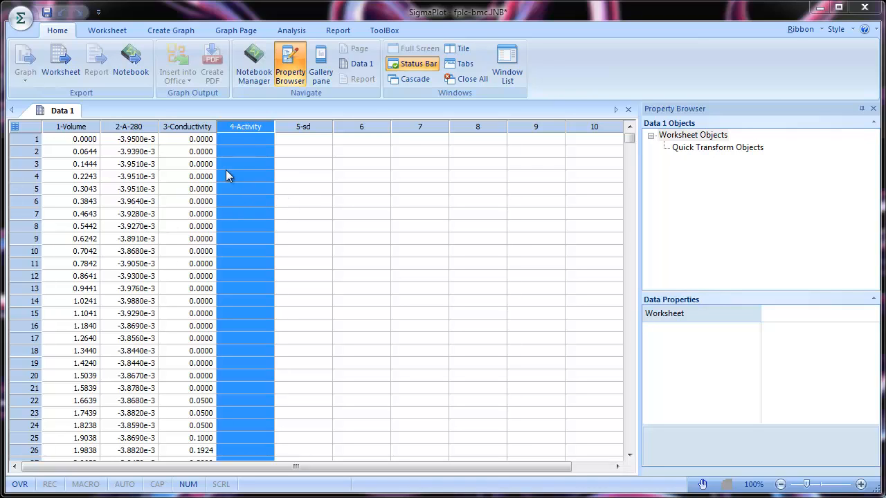
Start a new graph with the Graph Wizard as a Line Plot in Simple Spline Curve style with XY Pair data format
left_click(187, 33)
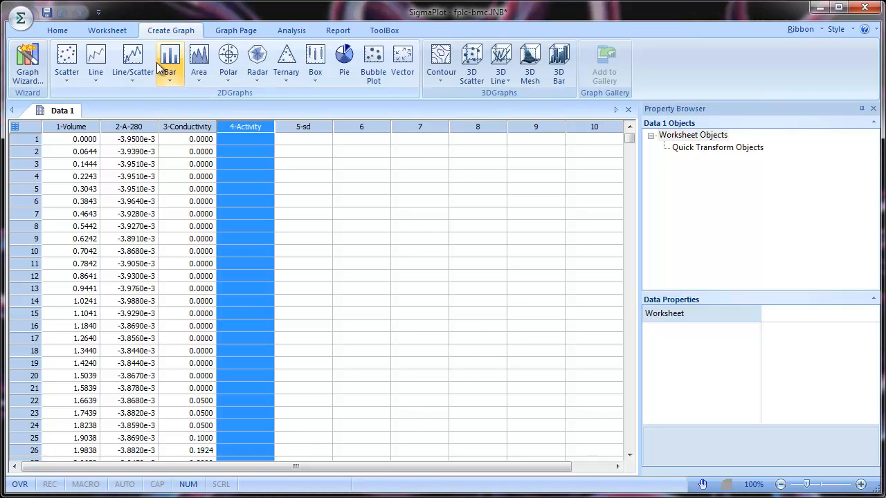
left_click(30, 77)
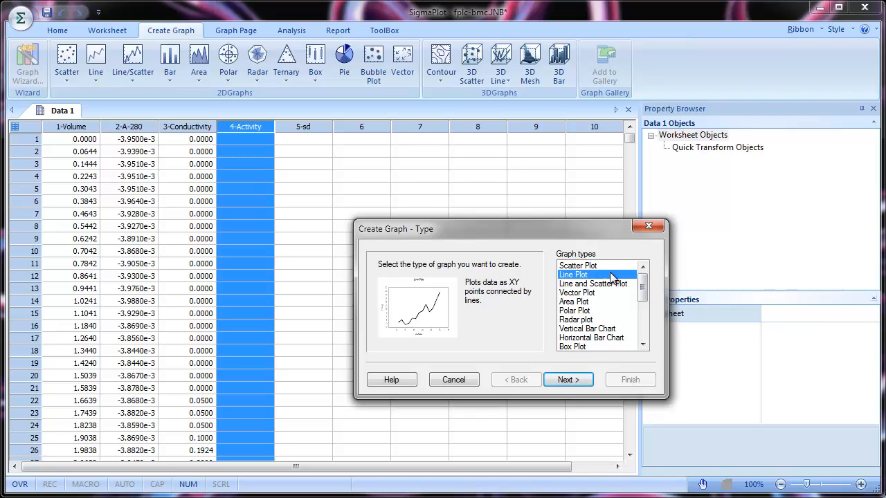
left_click(580, 379)
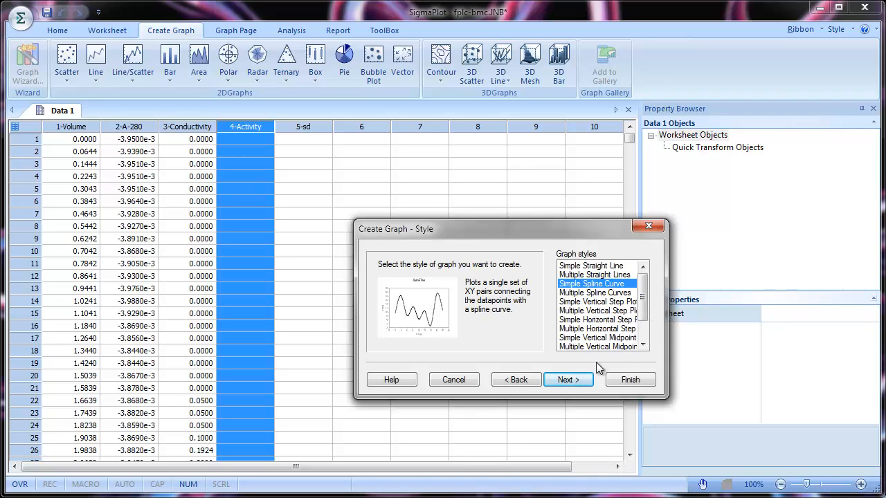
left_click(583, 387)
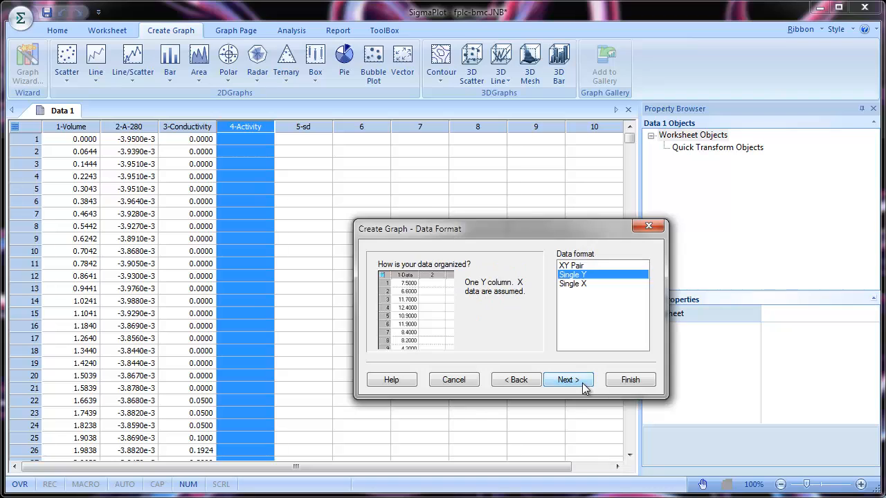
left_click(599, 266)
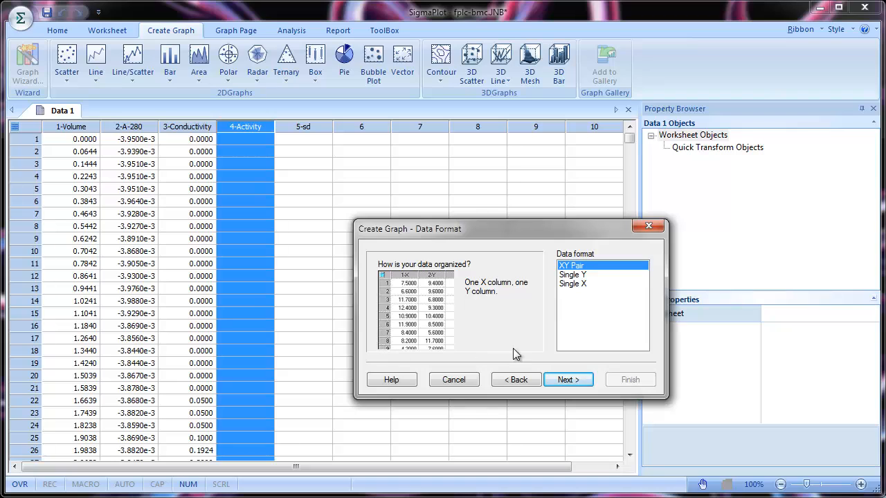
left_click(584, 381)
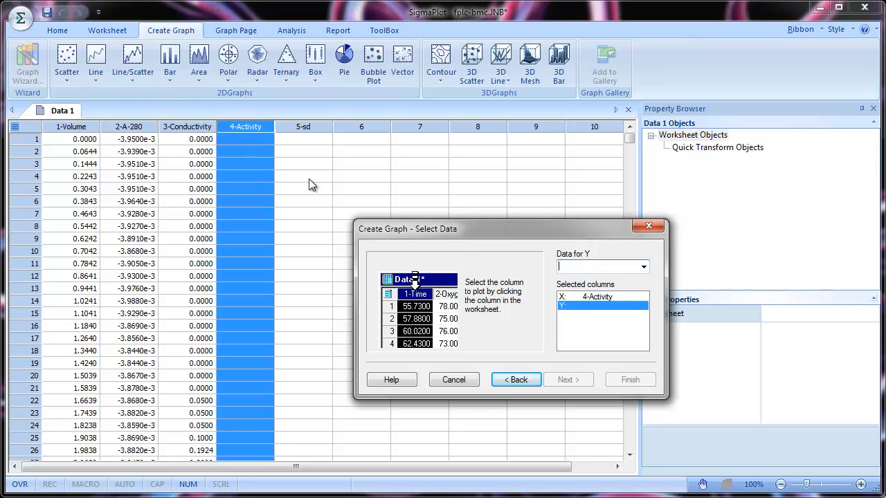
Assign 1-Volume as the X data and 2-A-280 as the Y data, and finish creating the graph
left_click(592, 297)
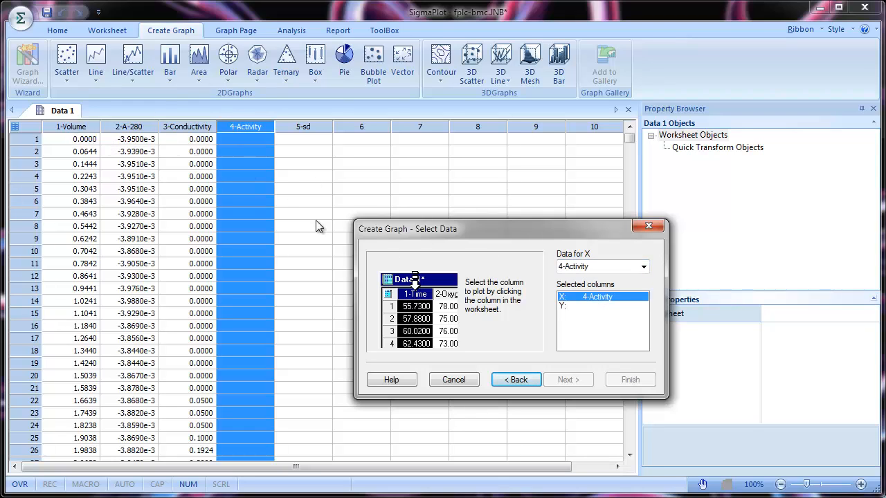
left_click(81, 125)
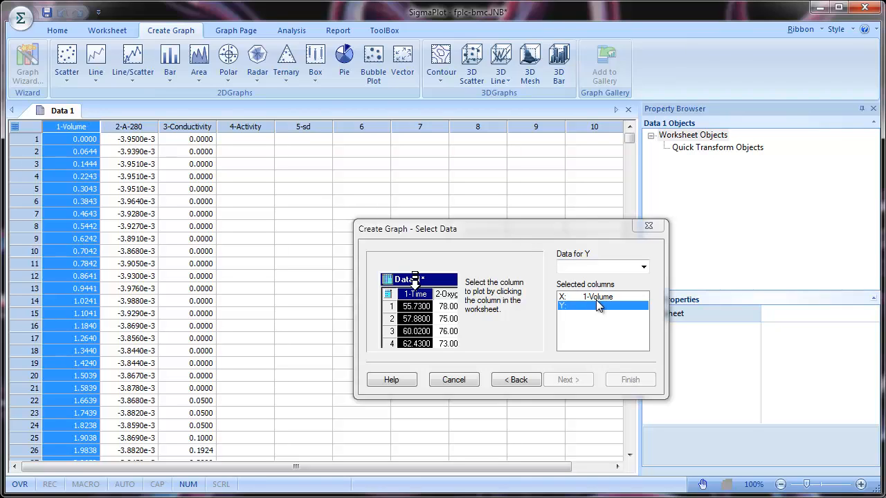
left_click(132, 124)
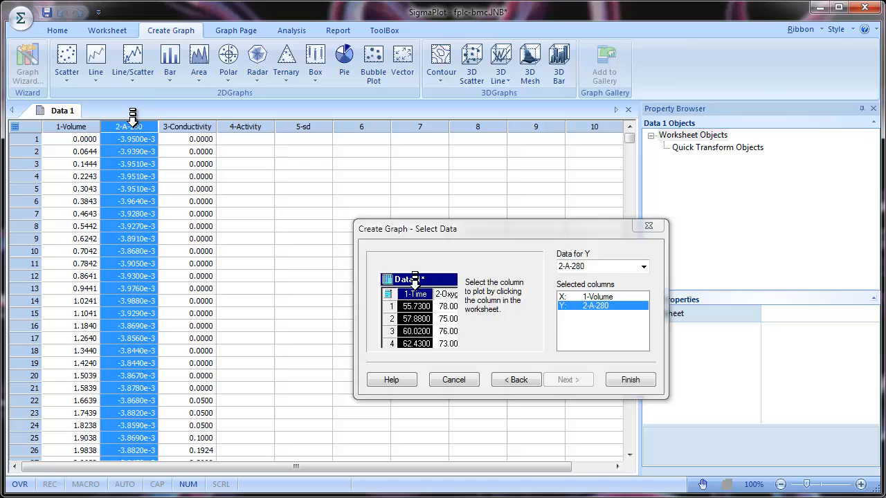
left_click(630, 381)
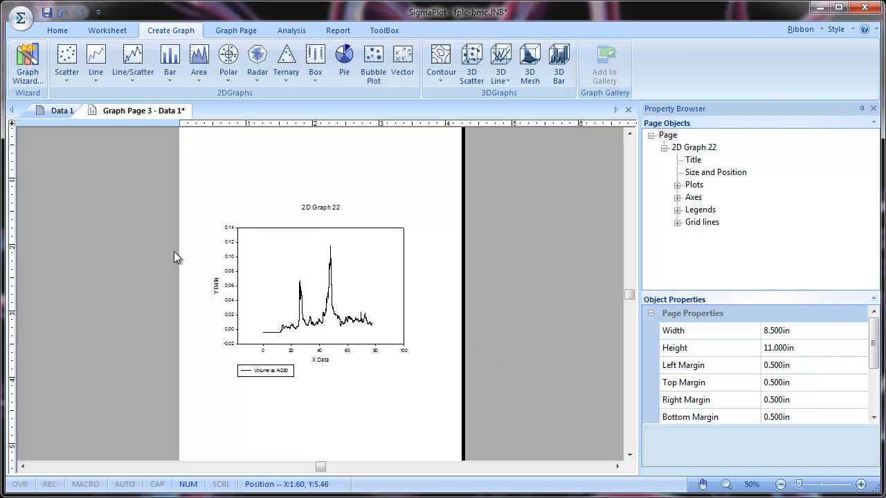
Examine the plotted Volume and A-280 columns in the Data 1 worksheet and return to the graph page
left_click(57, 113)
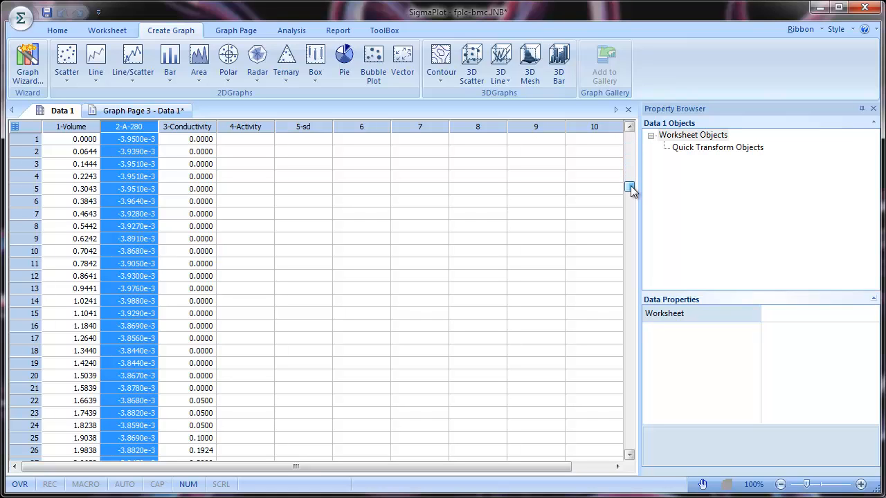
left_click_drag(630, 186, 629, 187)
scroll(596, 274, "up", 5)
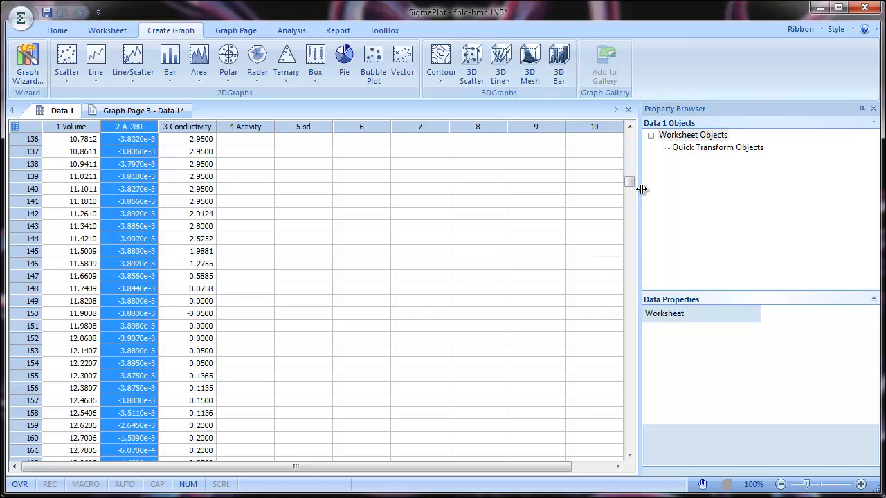
scroll(641, 189, "up", 2)
left_click_drag(627, 180, 620, 118)
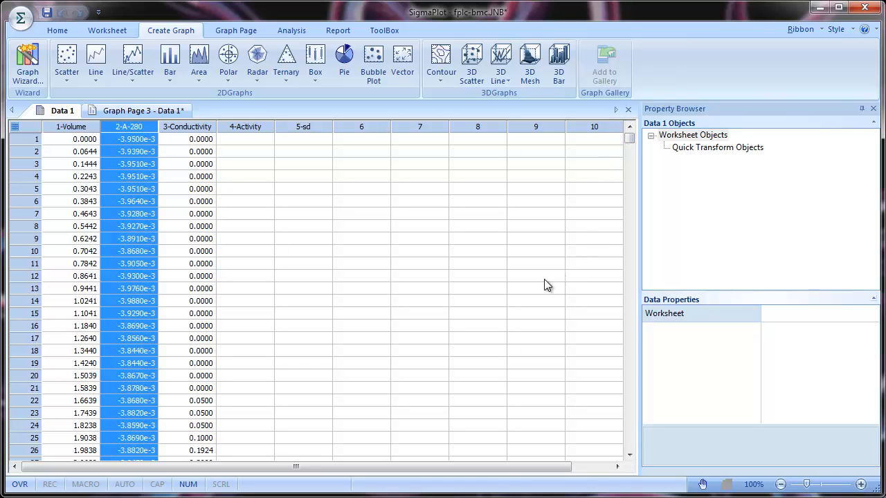
left_click(160, 110)
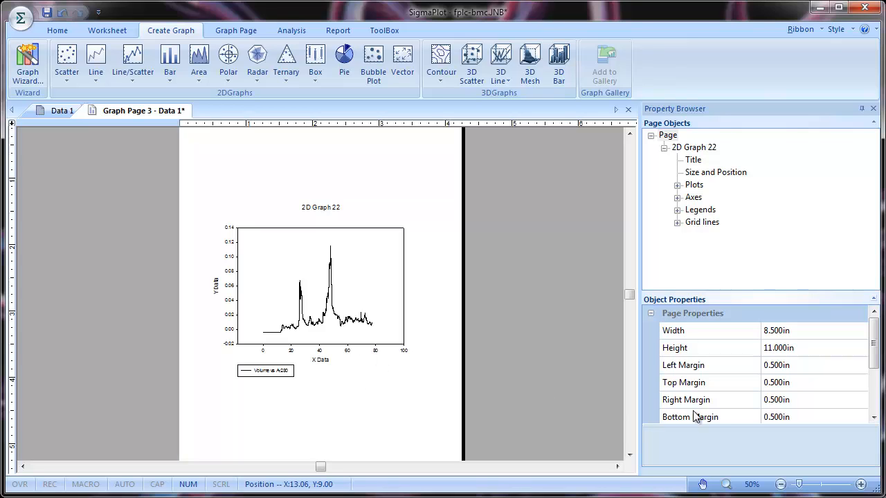
Set the X axis scale of the A-280 graph to start at 0 and end at 80
left_click(861, 484)
left_click(861, 485)
left_click(862, 484)
left_click(861, 484)
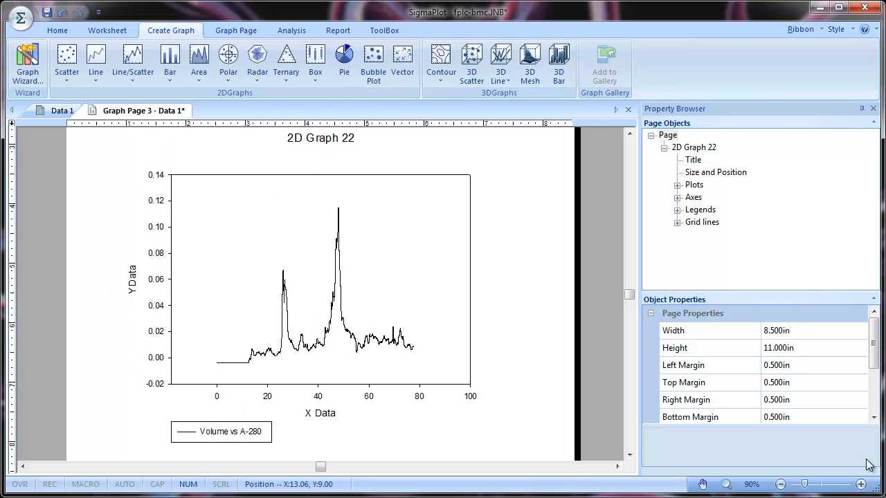
left_click(678, 198)
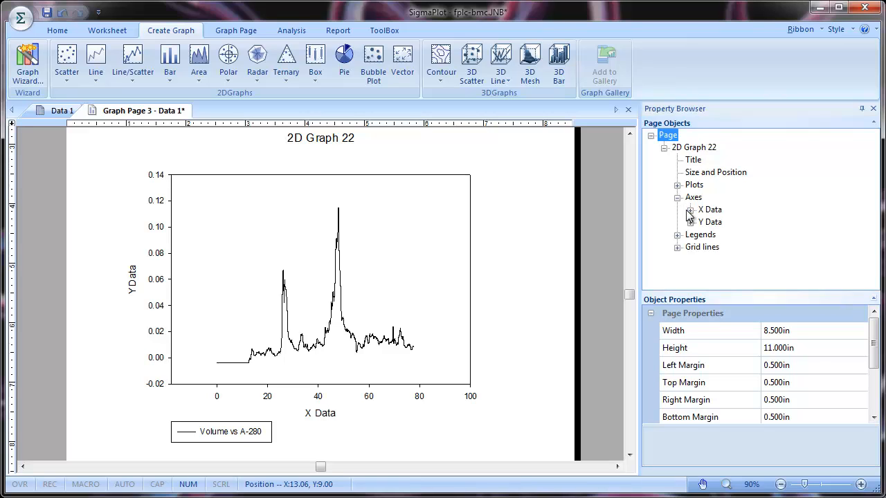
left_click(690, 211)
left_click(717, 237)
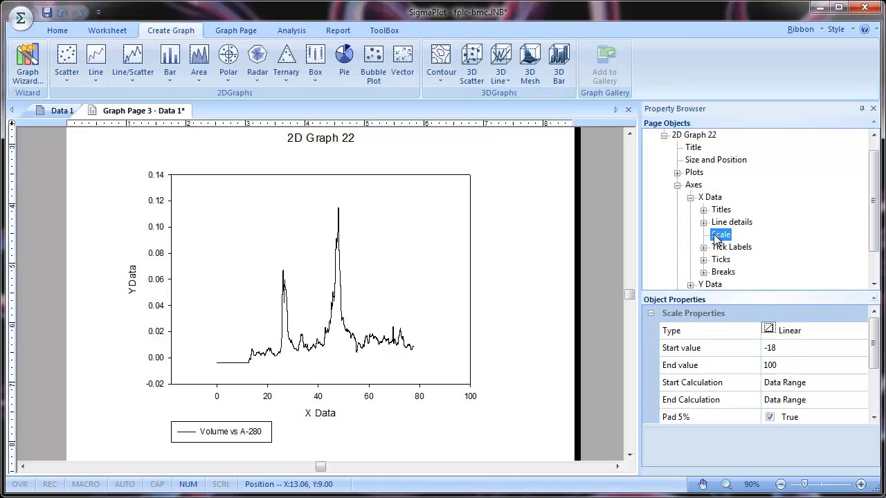
left_click(791, 348)
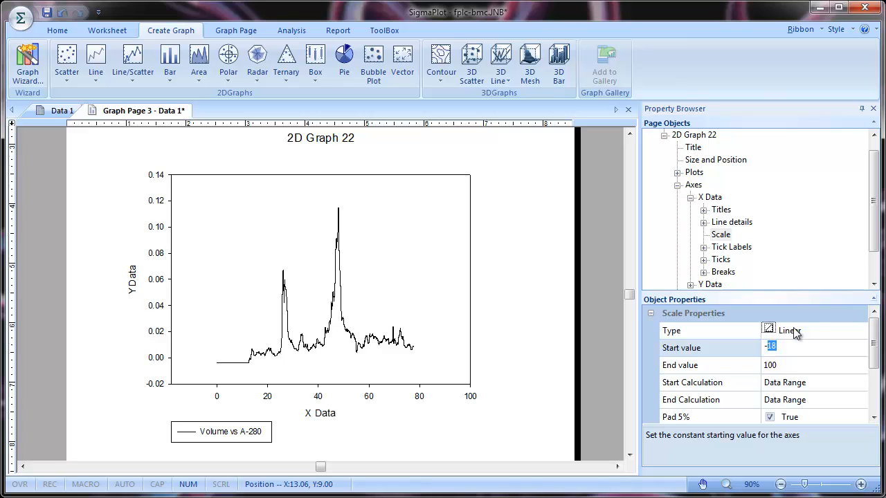
type("0")
key("Return")
left_click(783, 365)
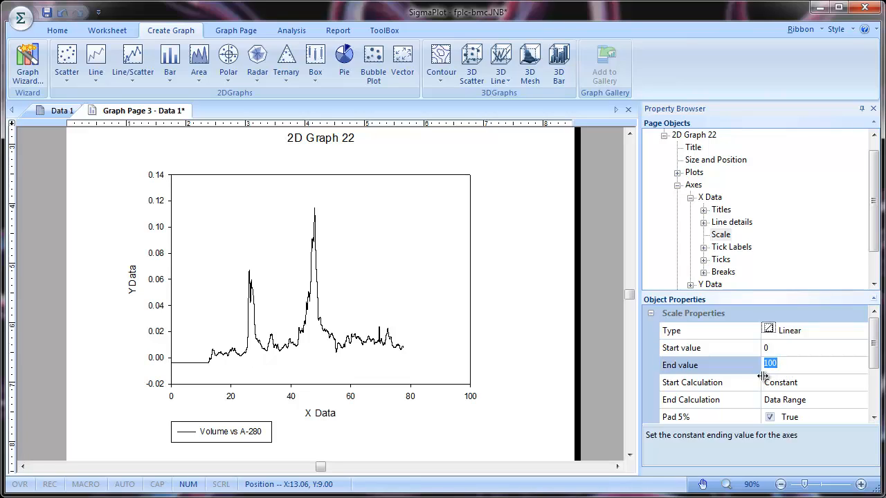
type("80")
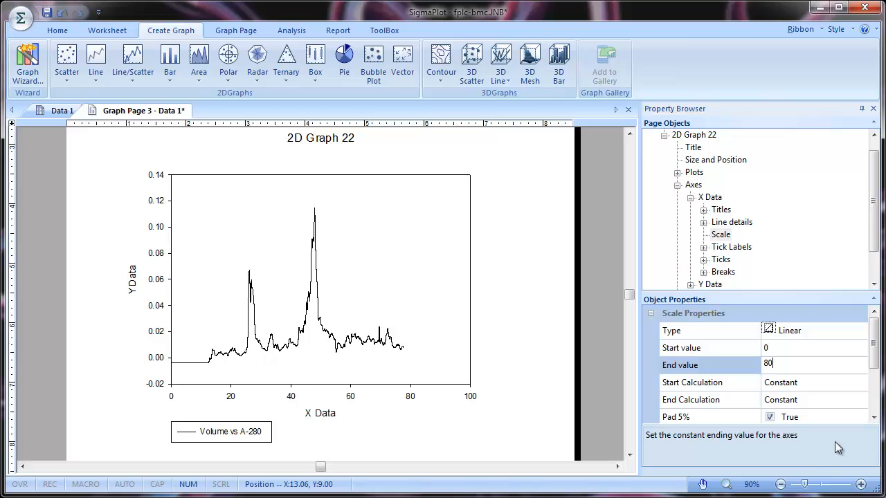
key("Return")
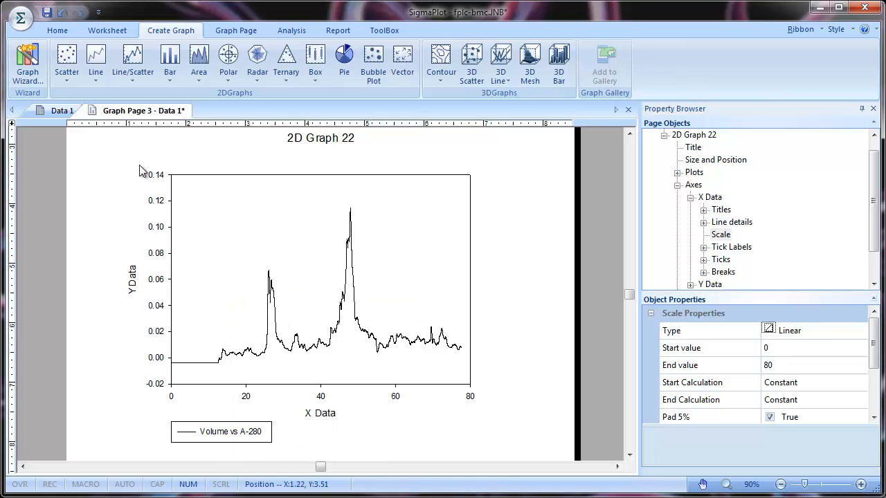
Examine the Conductivity and Activity data down the rows of the Data 1 worksheet
left_click(60, 112)
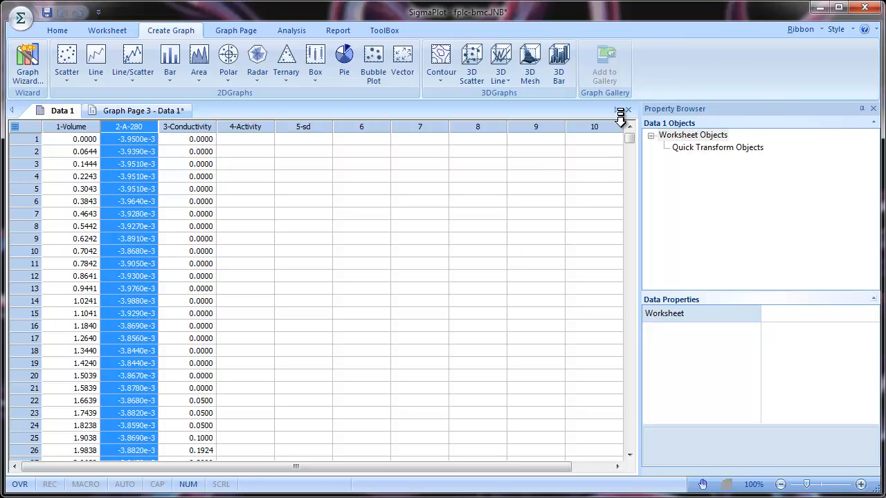
left_click_drag(637, 158, 636, 168)
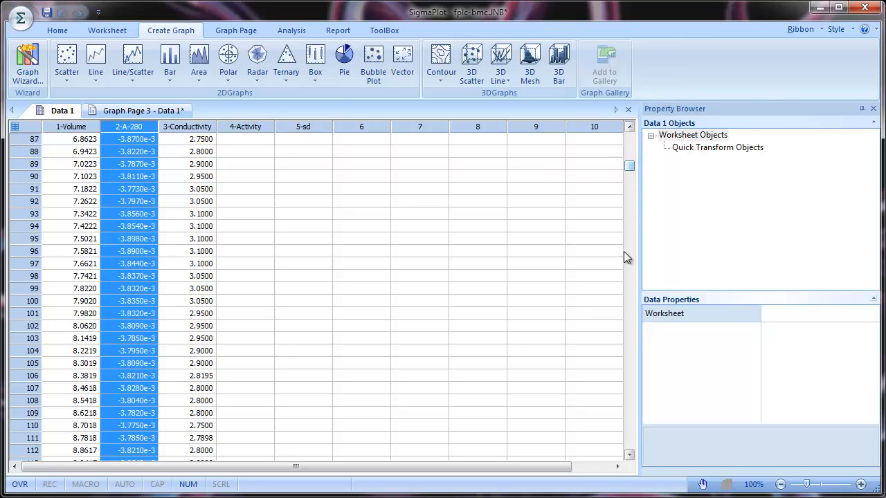
left_click(631, 283)
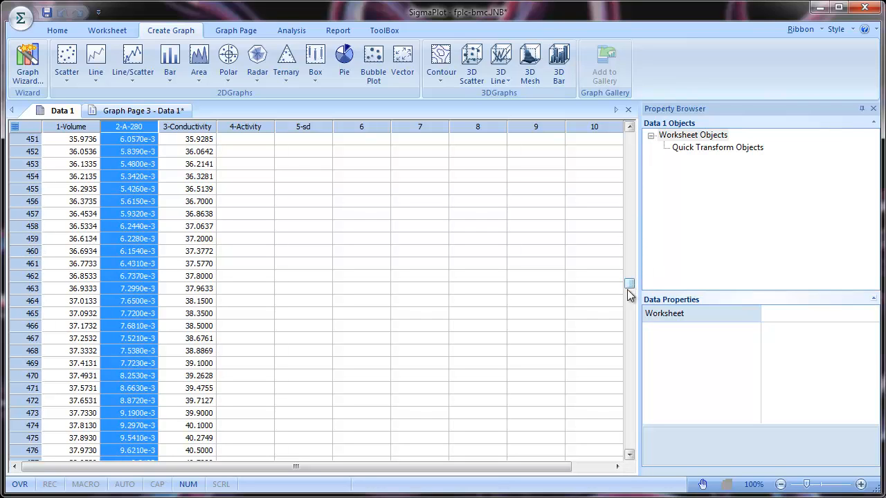
left_click_drag(631, 344, 631, 391)
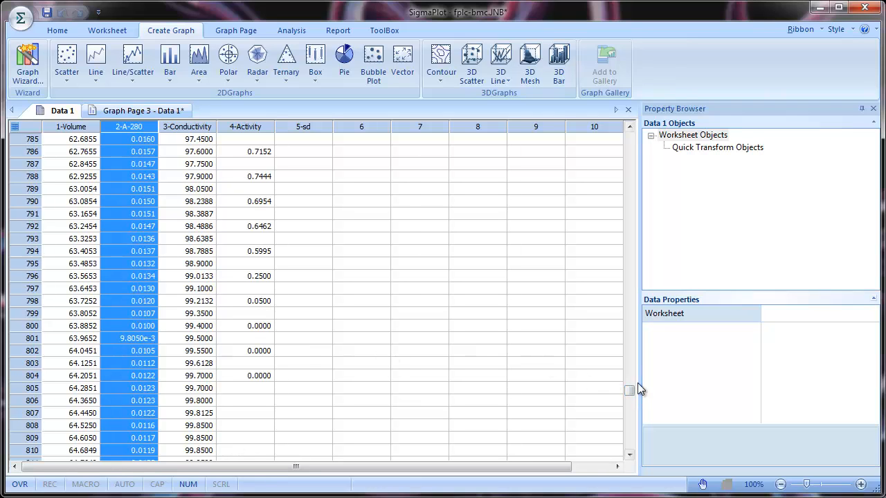
left_click_drag(630, 393, 581, 104)
Start a second Graph Wizard graph as a Line Plot, Simple Spline Curve, with XY Pair data format
left_click(15, 78)
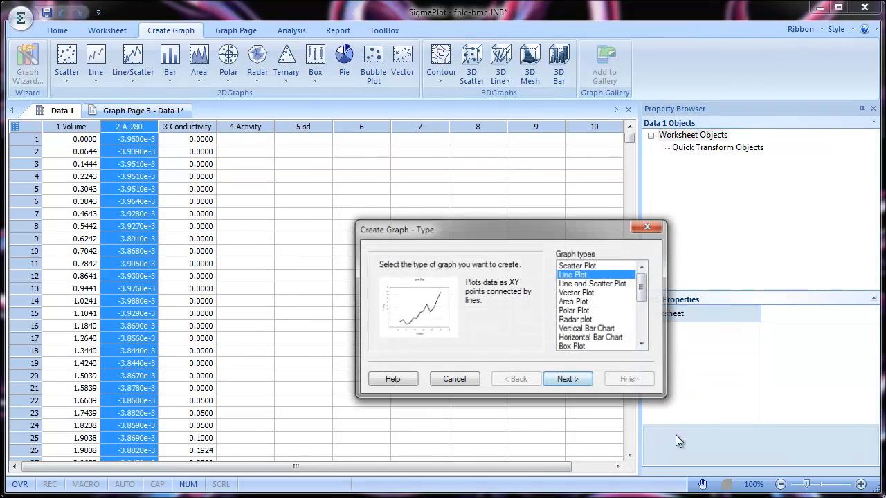
left_click(575, 388)
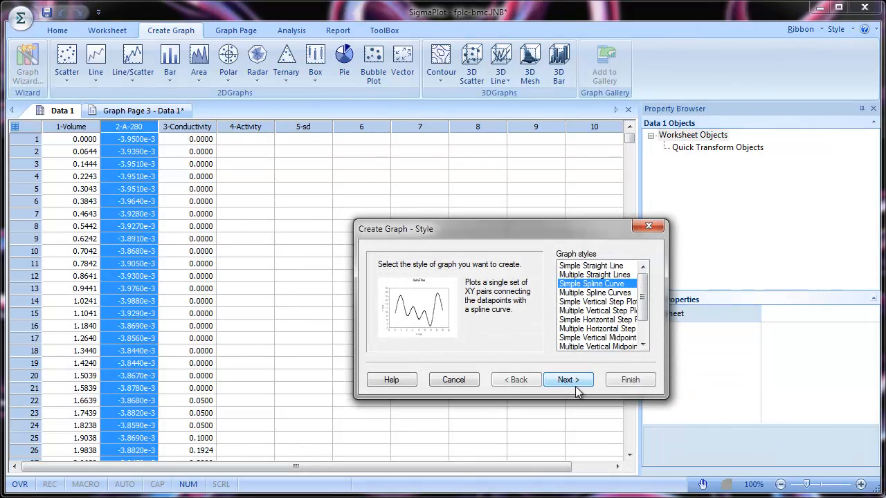
left_click(573, 385)
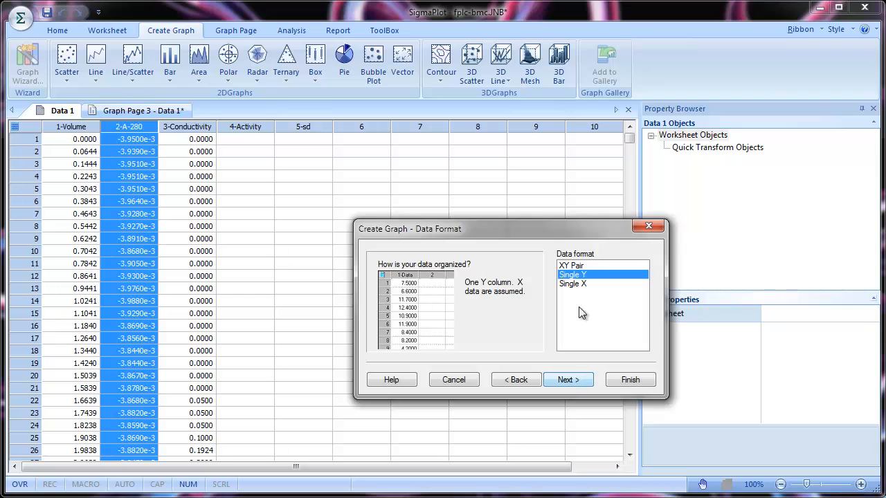
left_click(582, 265)
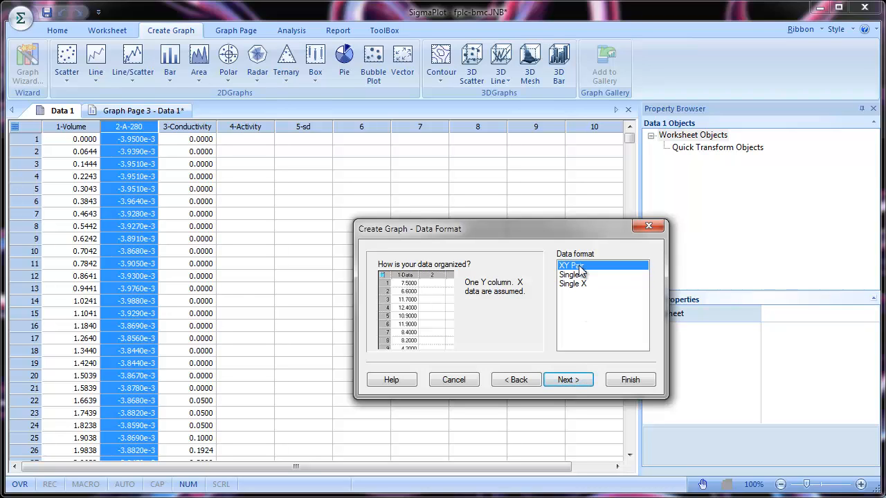
left_click(567, 379)
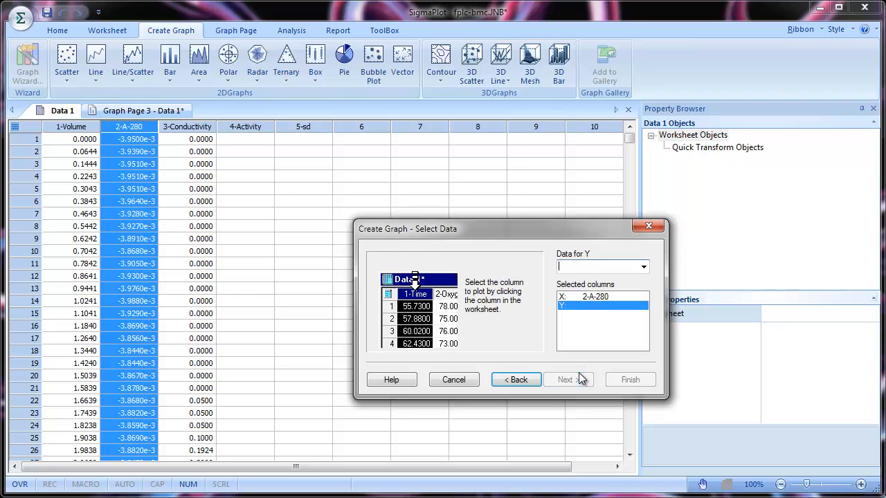
Assign 1-Volume as the X data and 3-Conductivity as the Y data, and finish creating the second graph
left_click(579, 296)
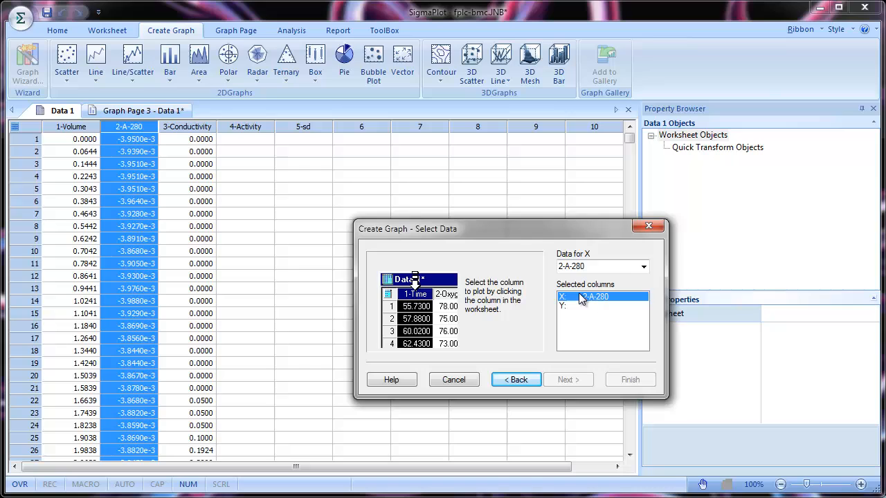
left_click(77, 125)
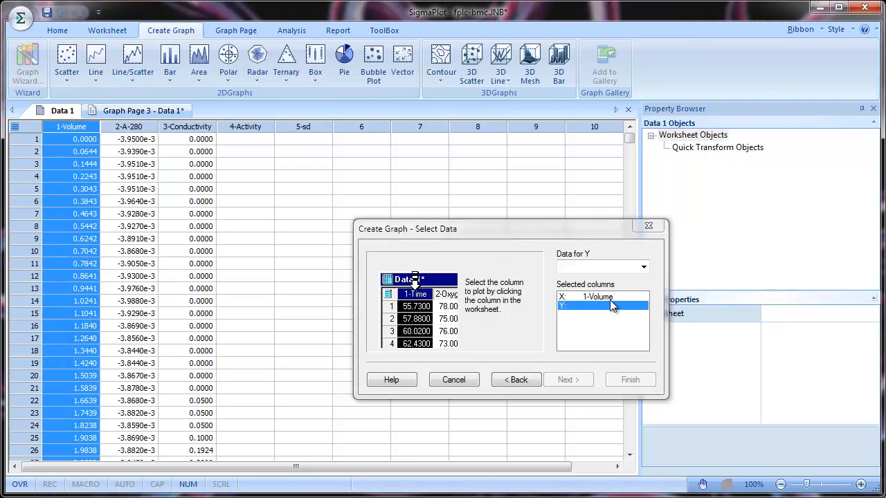
left_click(198, 125)
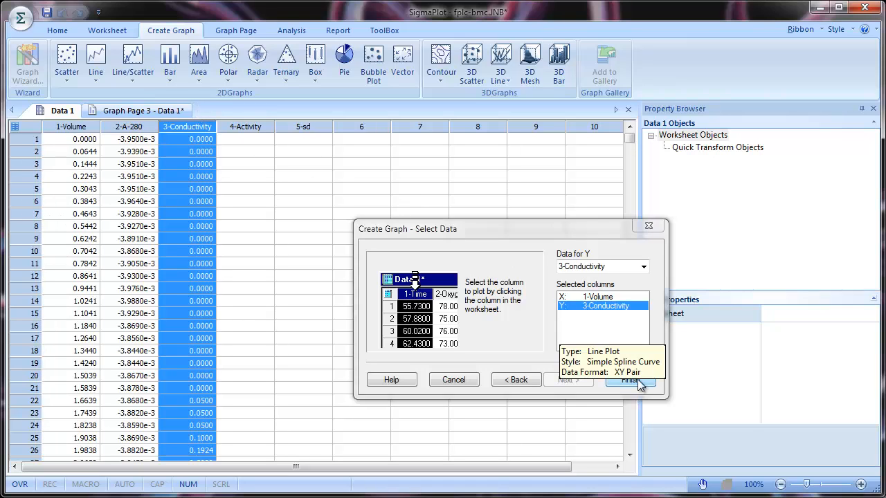
left_click(637, 379)
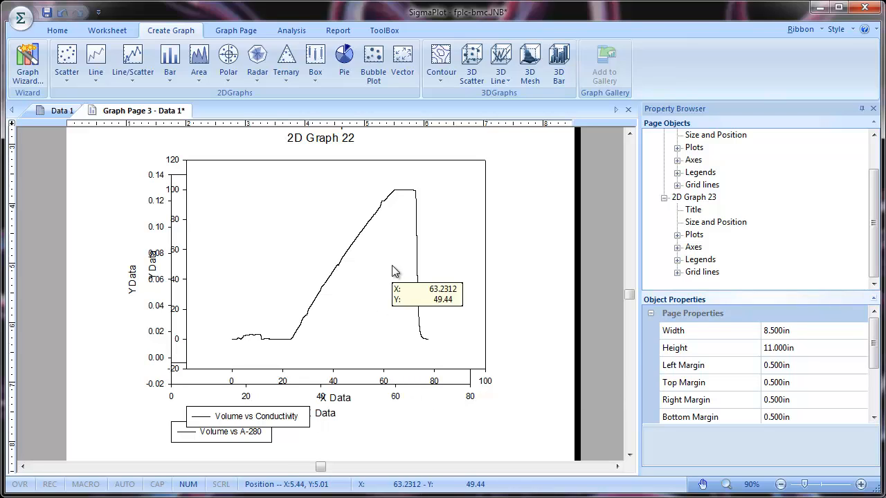
Delete the separate Volume vs Conductivity graph that overlaps the A-280 graph on the page
left_click(453, 166)
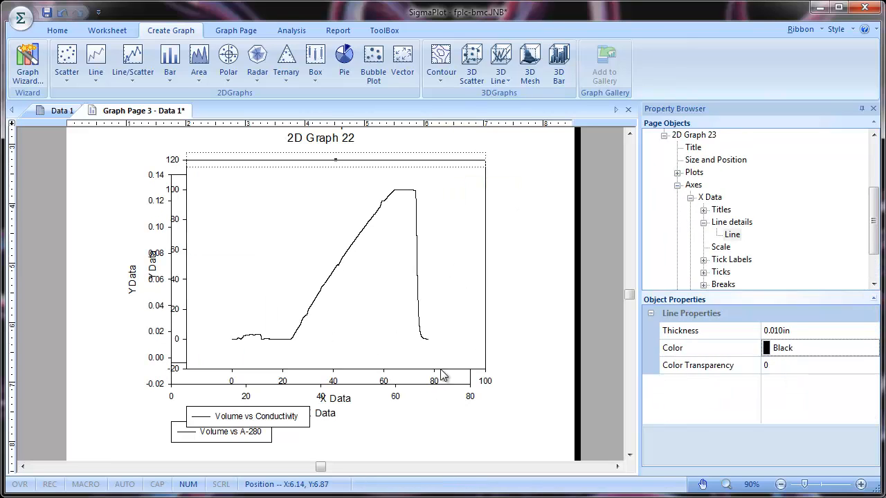
left_click(451, 335)
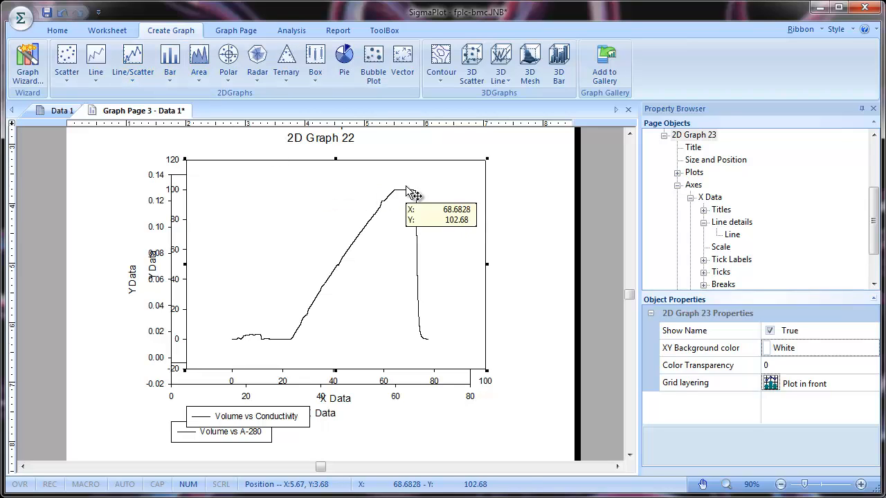
key("Delete")
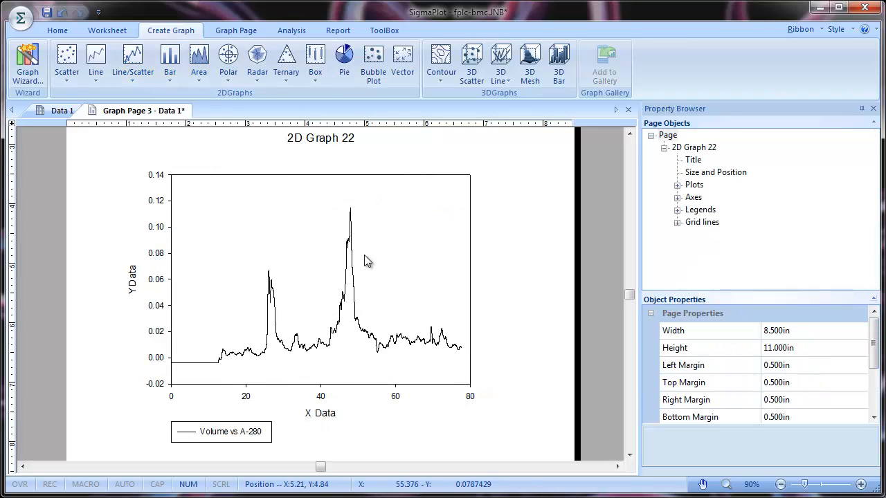
Start adding a new plot to the A-280 graph as a Line Plot, Simple Spline Curve, with XY Pair data format
left_click(282, 237)
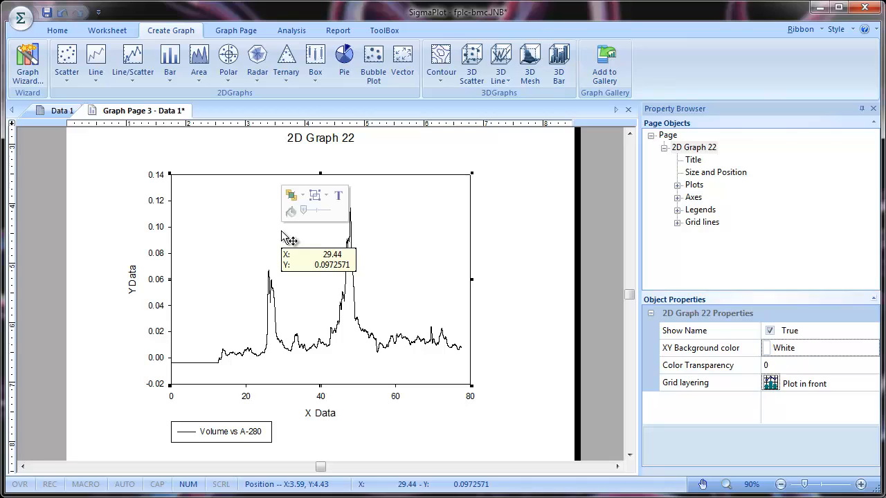
right_click(282, 236)
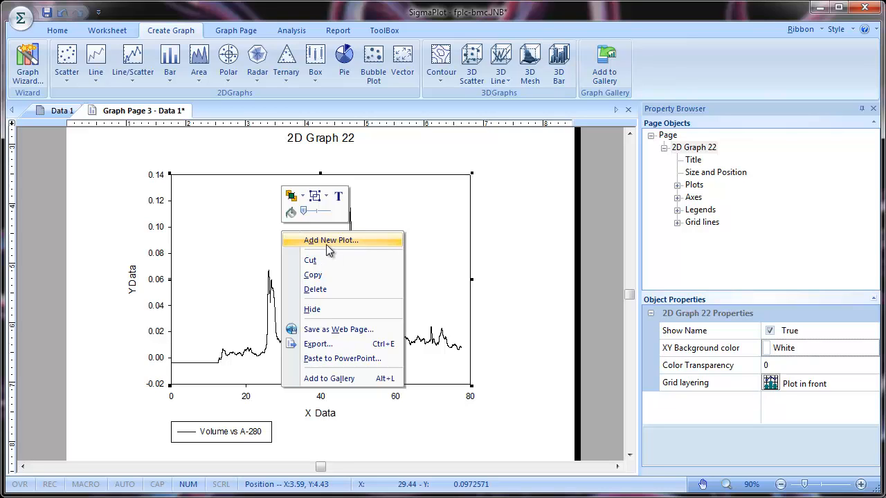
left_click(354, 239)
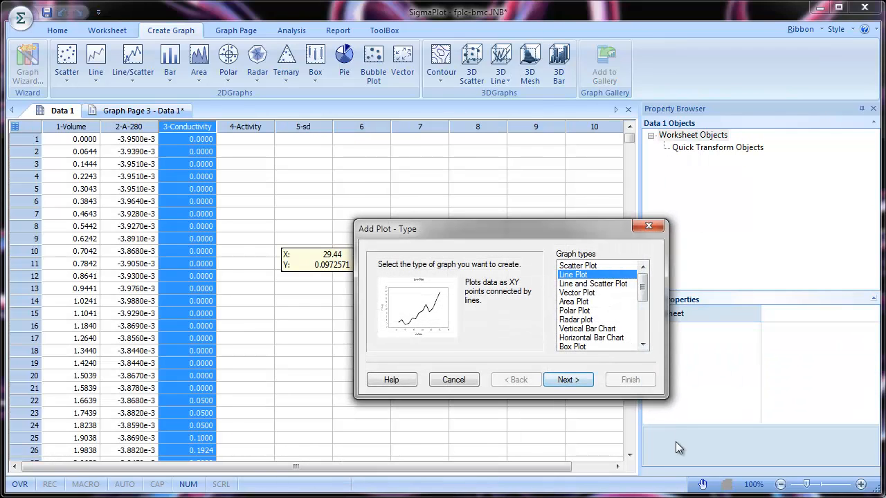
left_click(582, 386)
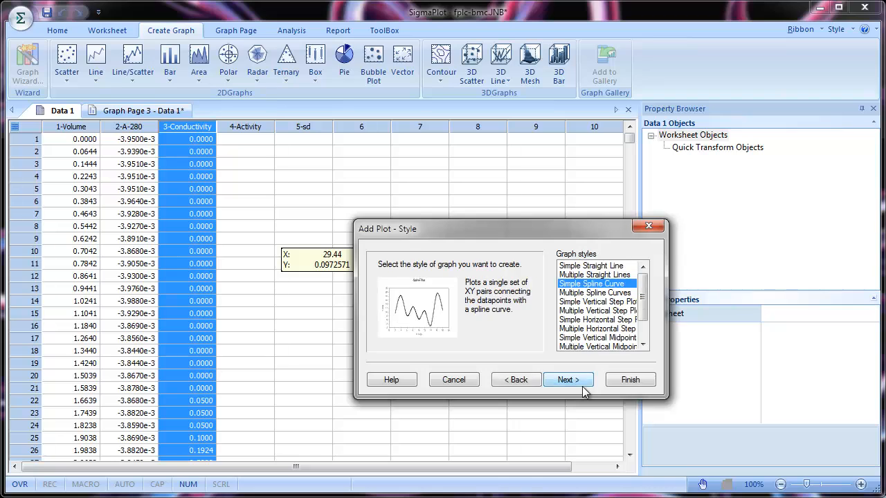
left_click(582, 386)
left_click(588, 266)
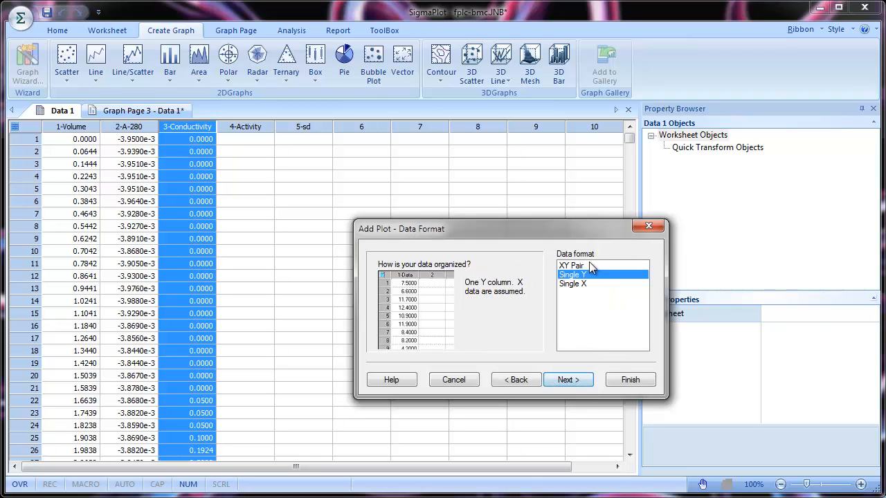
left_click(579, 385)
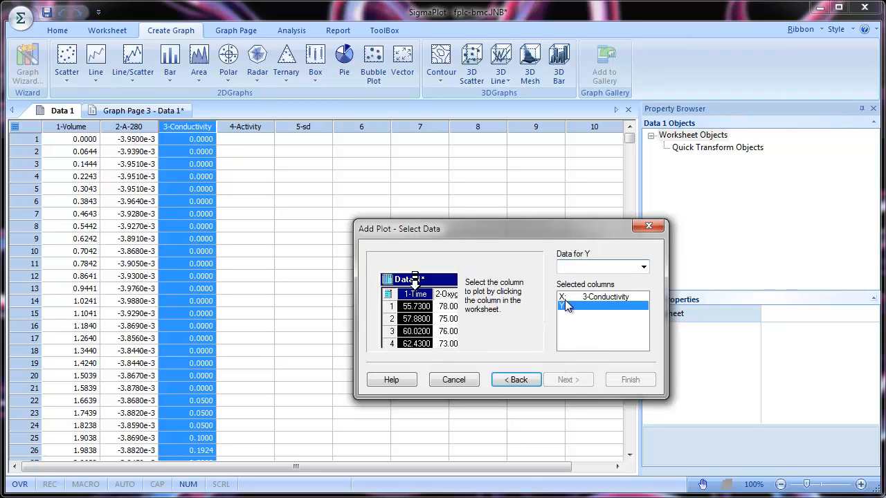
Assign 1-Volume as X and 3-Conductivity as Y for the added plot, and finish creating it
left_click(583, 297)
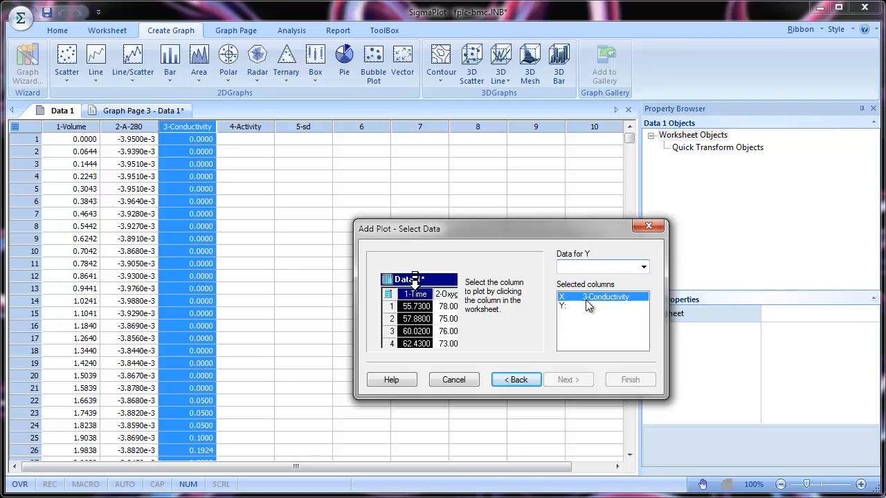
left_click(80, 125)
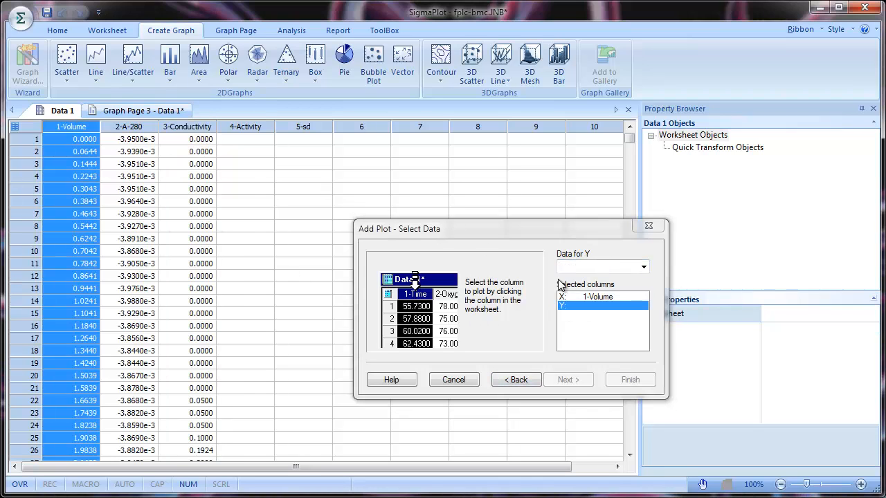
left_click(187, 127)
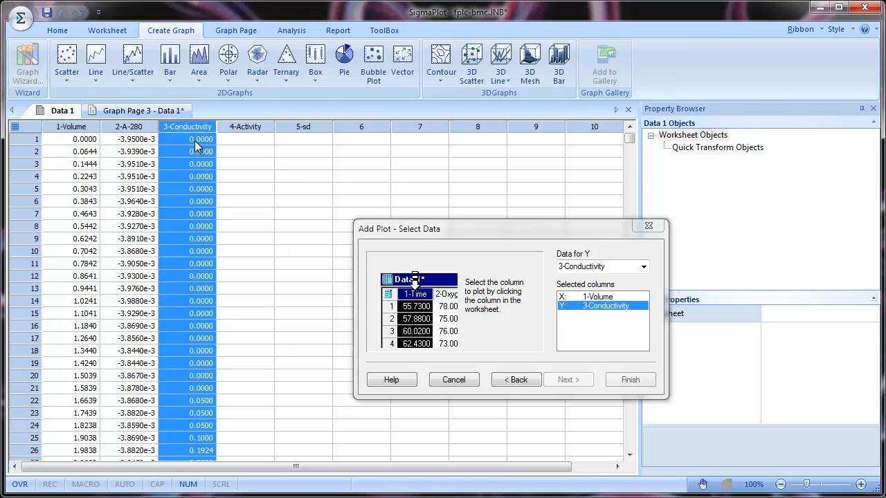
left_click(637, 383)
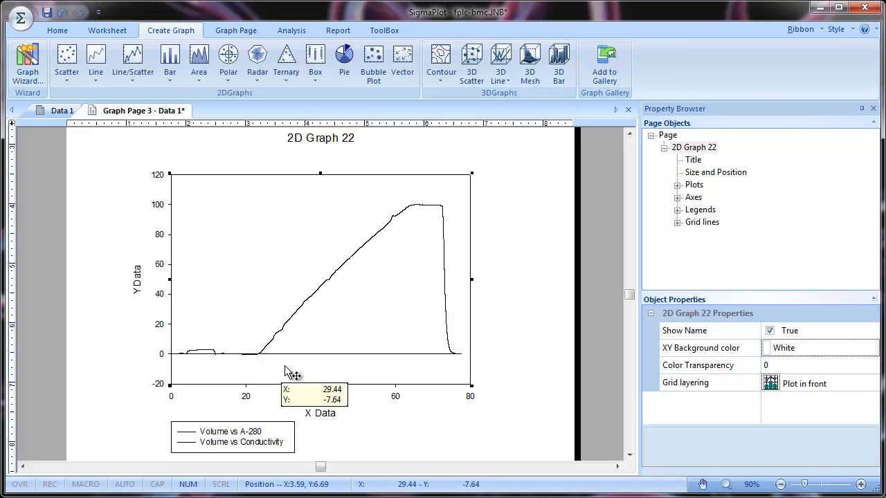
Add a Y axis for the Conductivity plot (Plot 2), placed on the right side of the graph
right_click(361, 256)
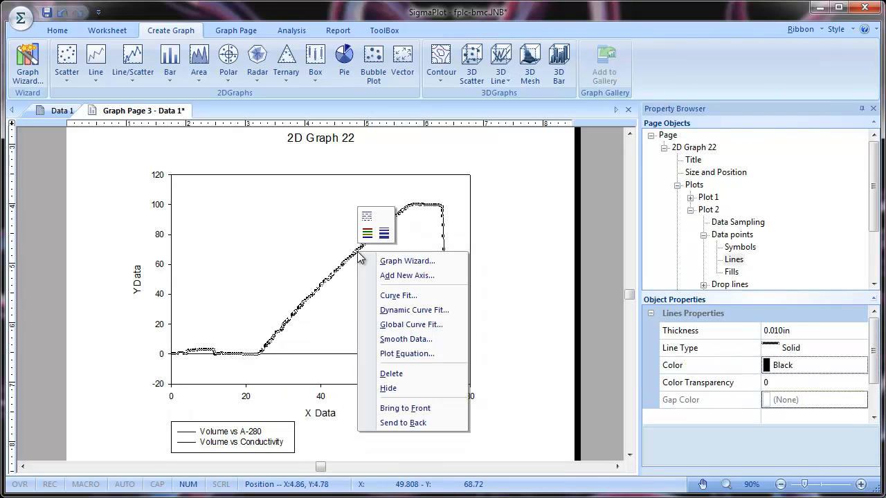
left_click(422, 279)
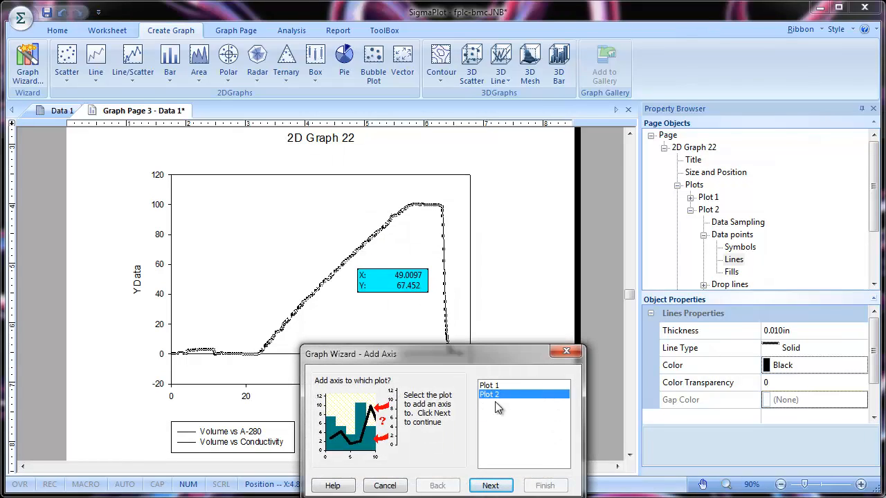
left_click(490, 484)
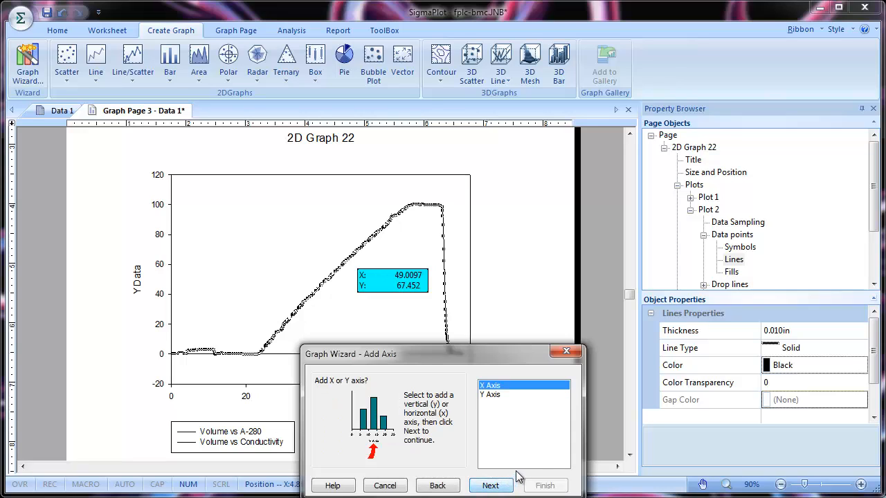
left_click(488, 395)
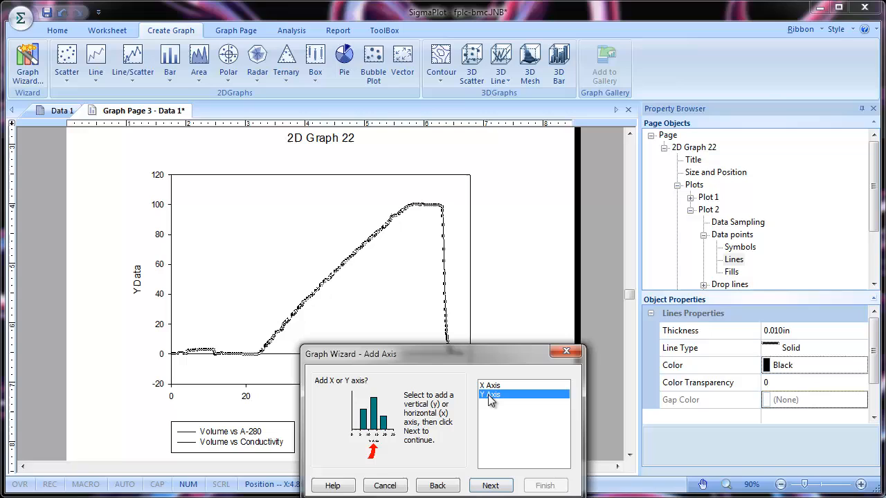
left_click(505, 485)
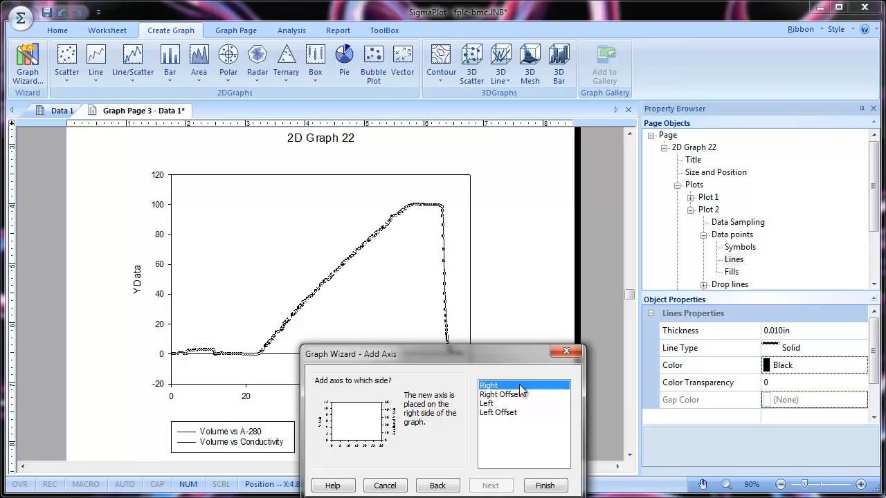
left_click(545, 486)
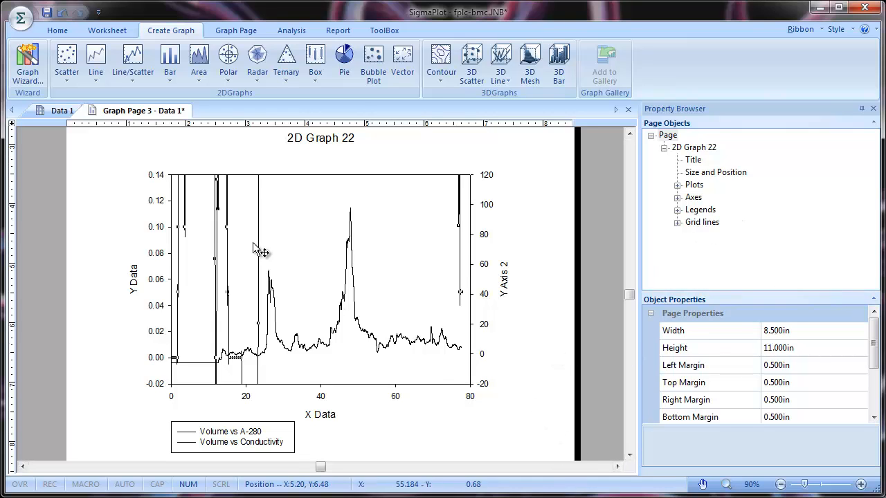
Examine the Conductivity values in the Data 1 worksheet against the curve on the graph page
left_click(59, 111)
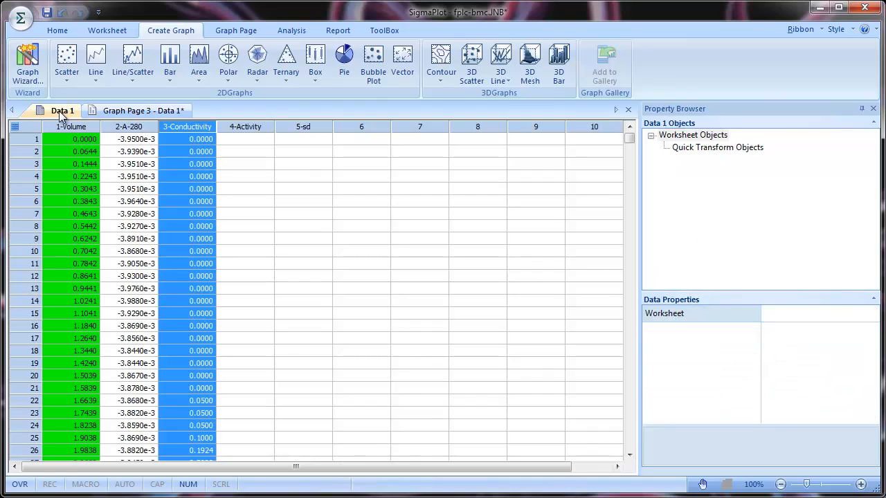
left_click(95, 111)
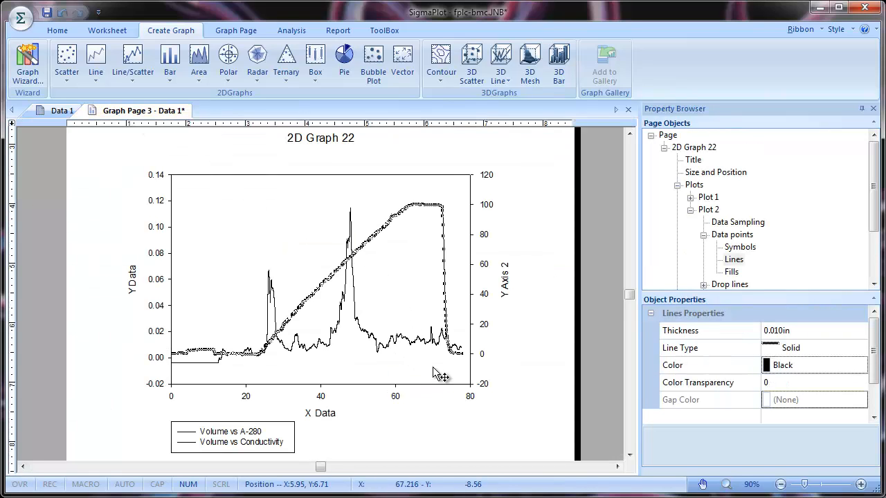
left_click(212, 204)
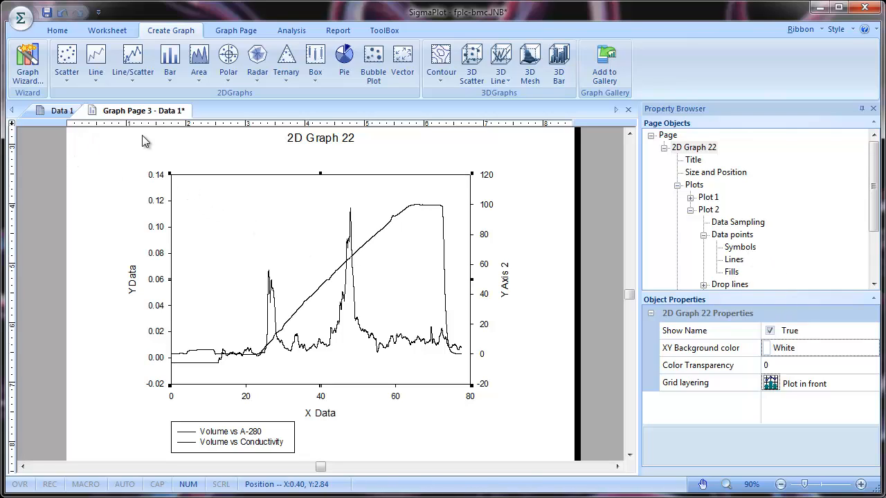
left_click(59, 110)
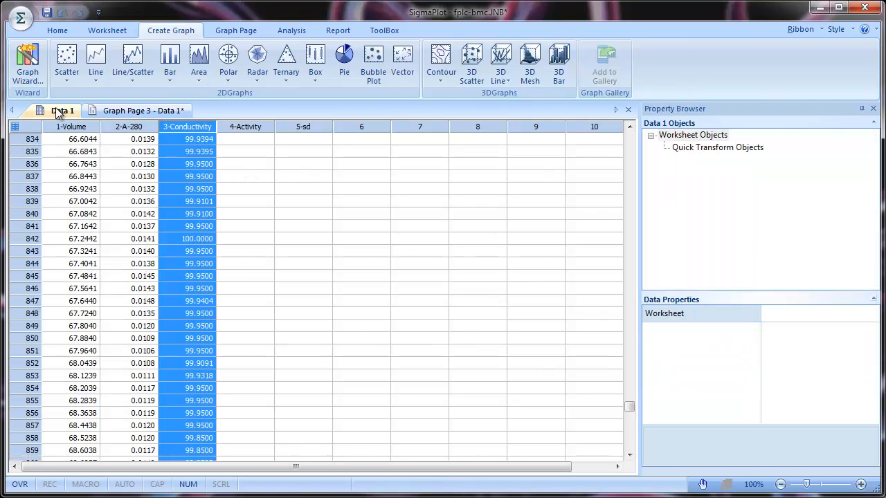
left_click(118, 110)
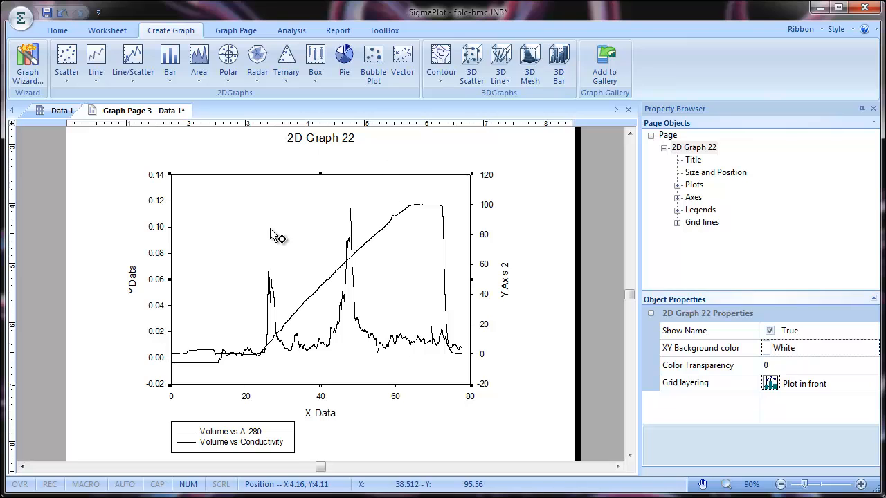
Start adding a third plot to the graph as a Line Plot, Simple Spline Curve, with XY Pair data format
right_click(298, 201)
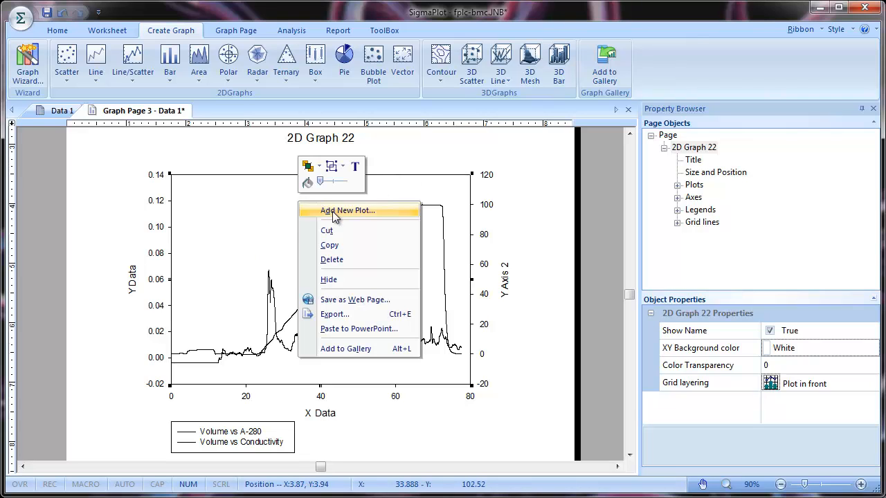
left_click(334, 211)
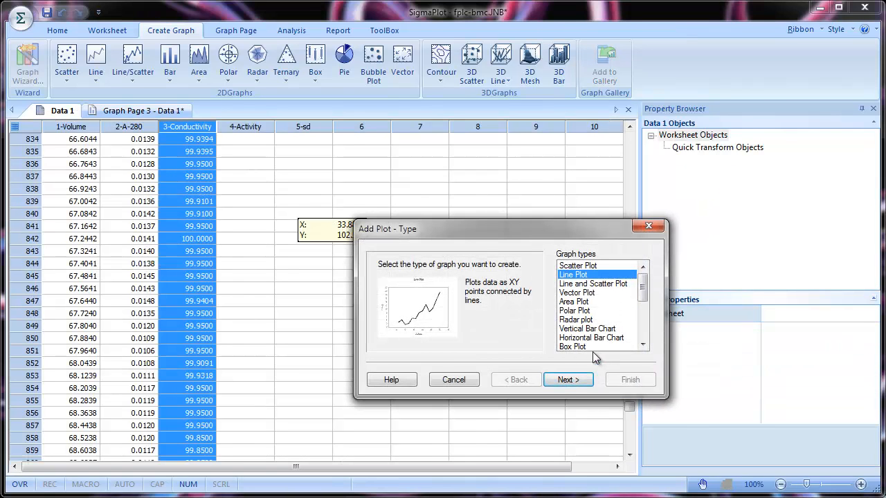
left_click(574, 380)
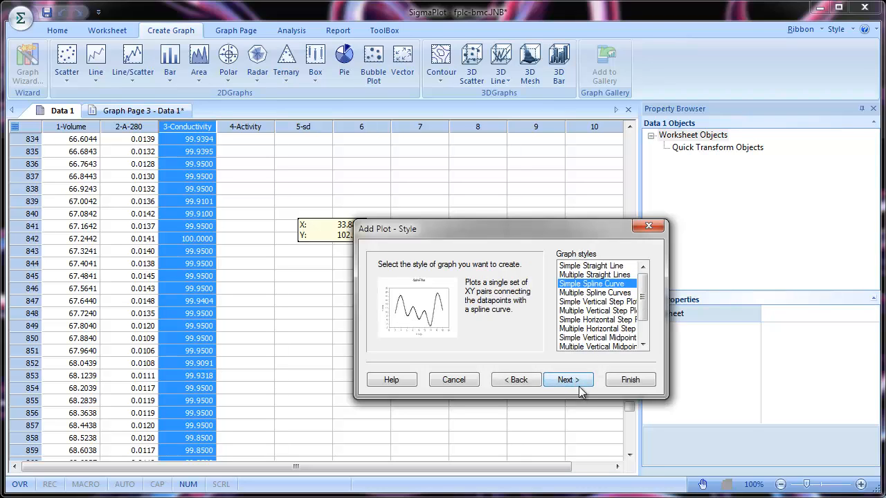
left_click(581, 386)
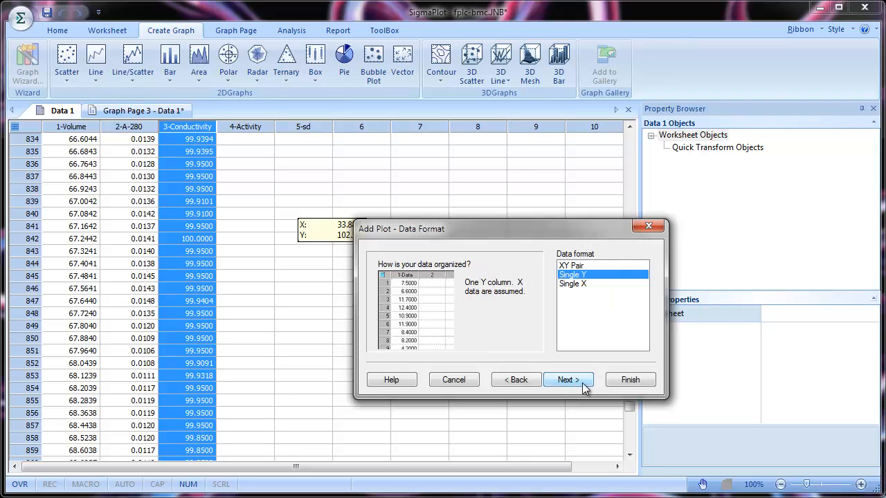
left_click(588, 265)
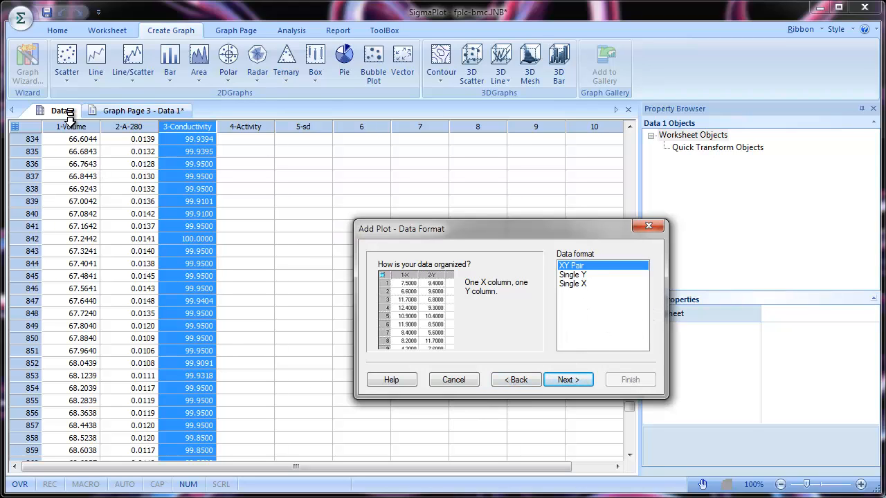
left_click(564, 380)
Assign 1-Volume as X and 4-Activity as Y for the third plot, and finish creating it
left_click(589, 297)
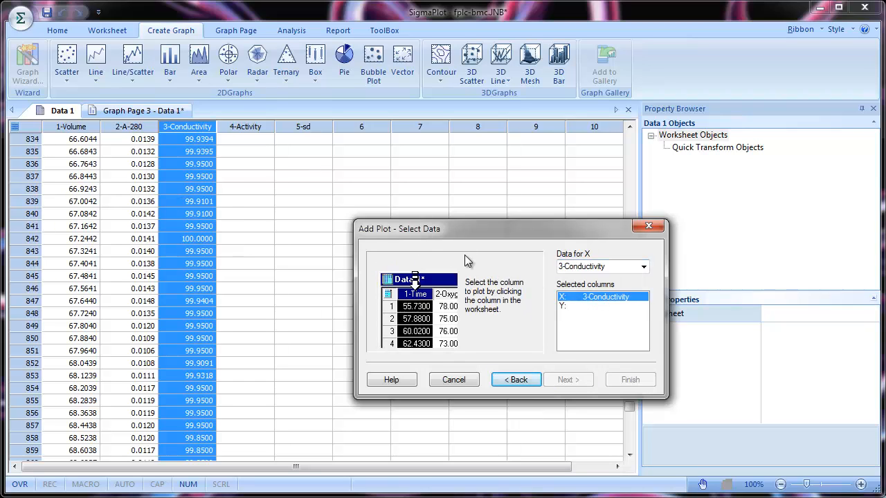
left_click(76, 126)
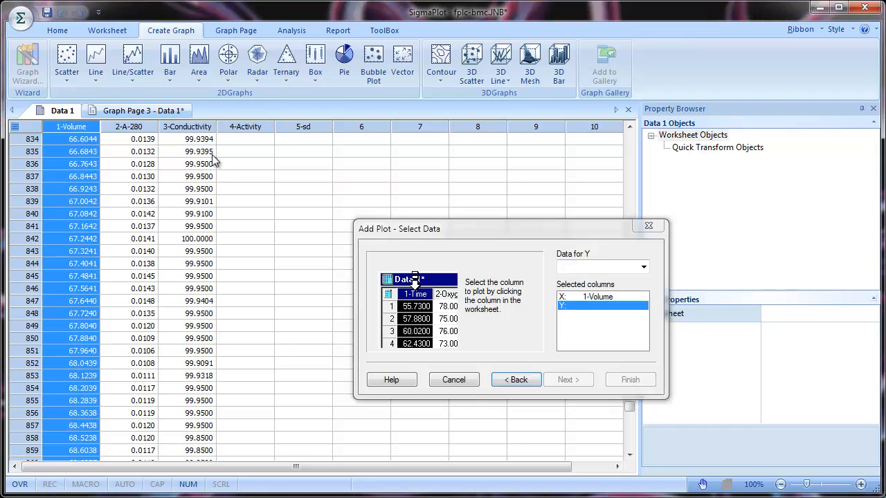
left_click(237, 125)
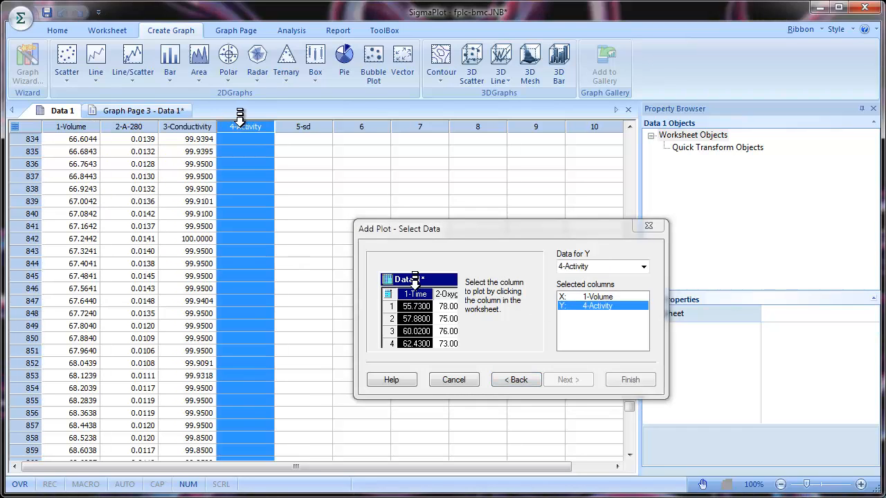
left_click(642, 386)
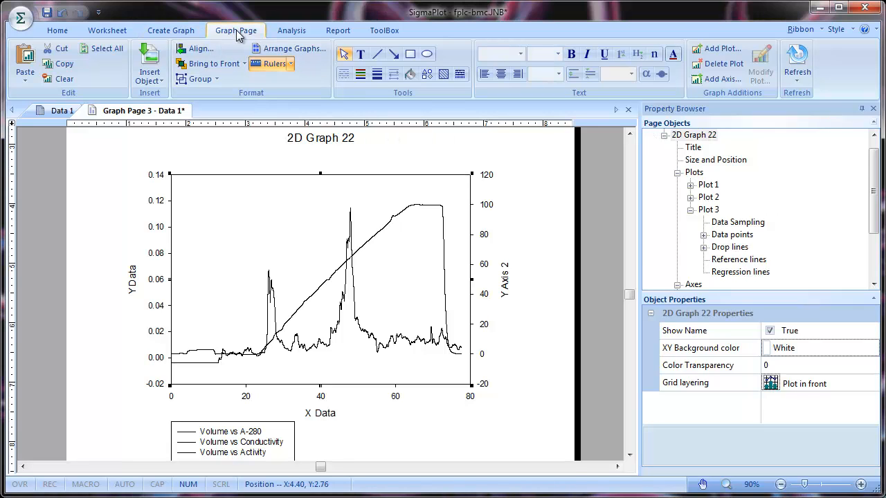
Add a Y axis for the Activity plot (Plot 3), placed at the Right Offset position of the graph
left_click(720, 79)
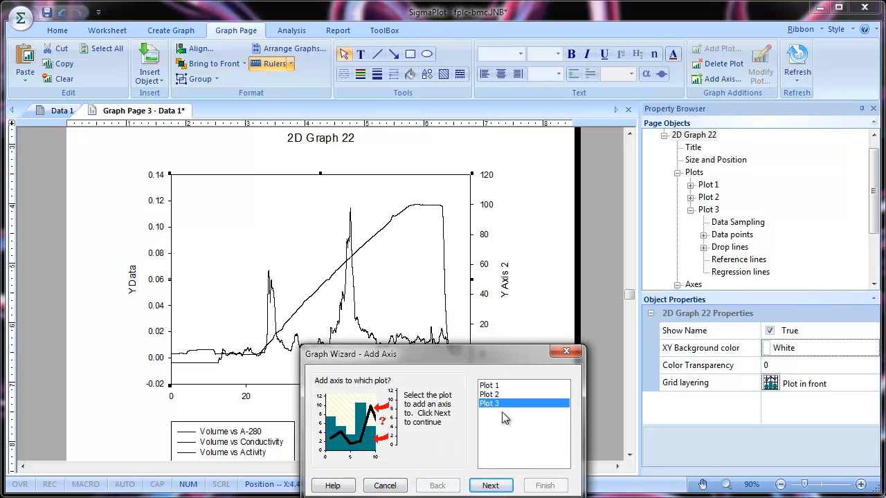
left_click(490, 486)
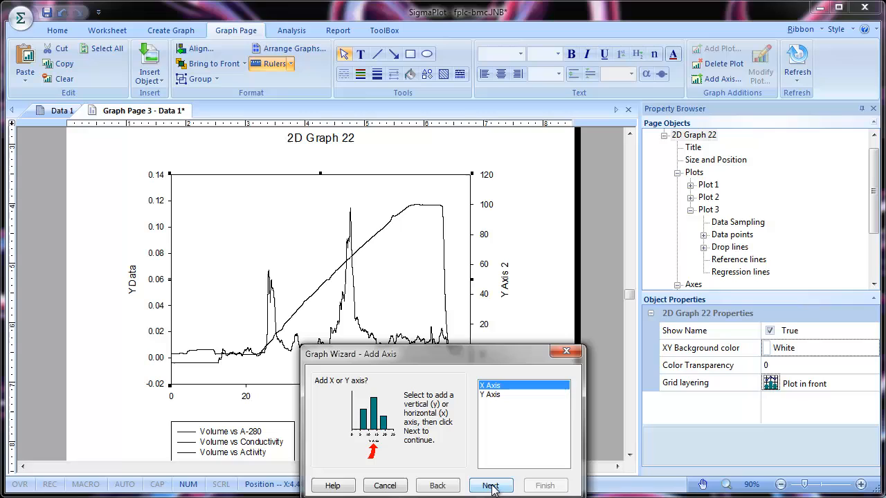
left_click(501, 399)
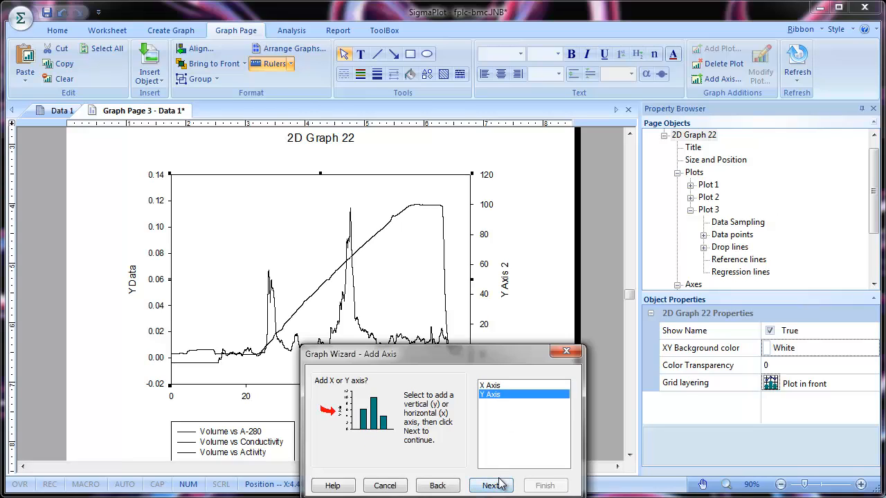
left_click(506, 484)
left_click(505, 395)
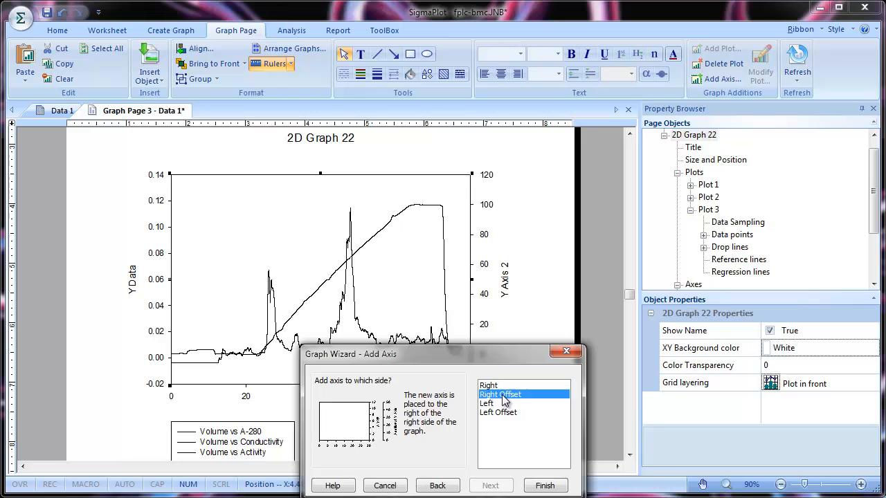
left_click(544, 485)
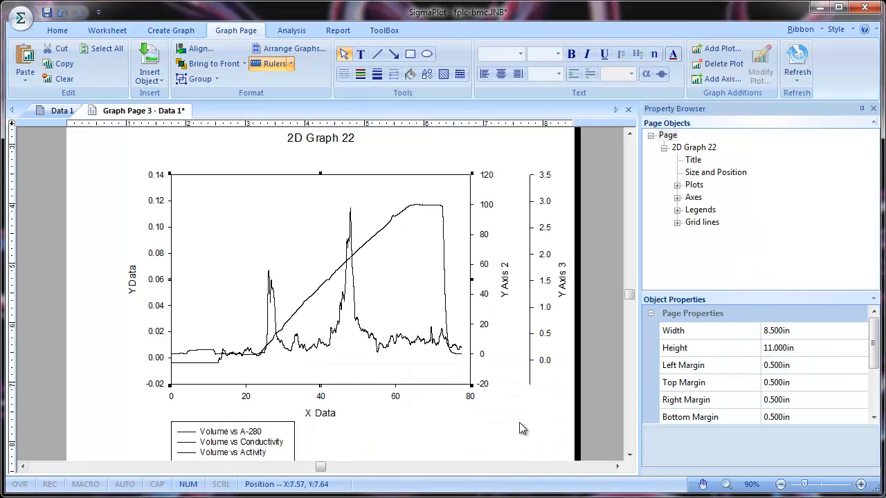
Rename the title of the third Y axis as Activity
double_click(562, 294)
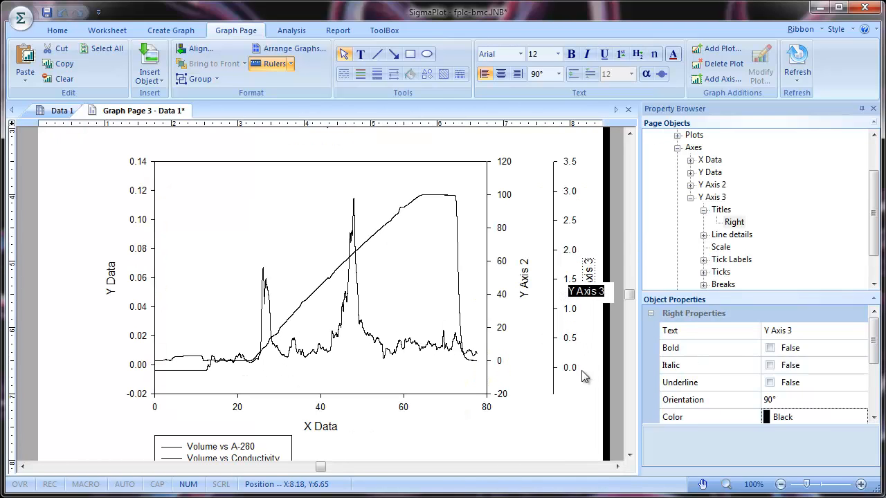
type("Ac")
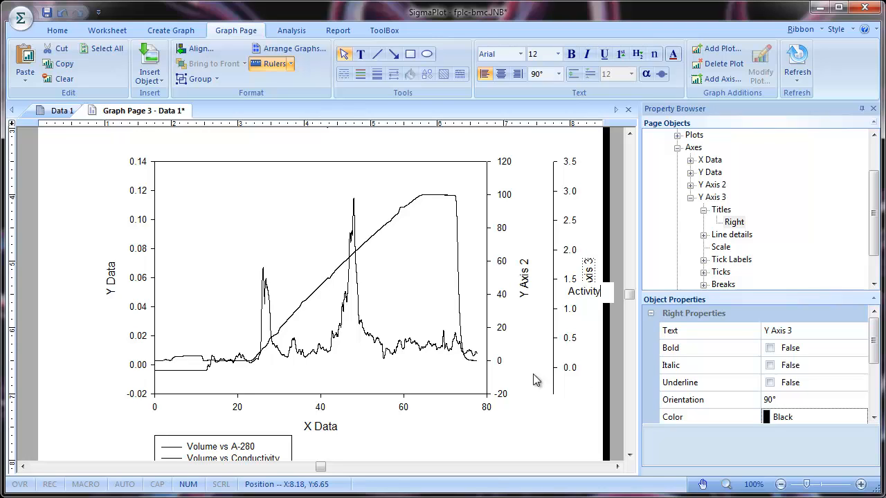
type("tivity")
Rename the title of the second Y axis as Conductivity
left_click(522, 277)
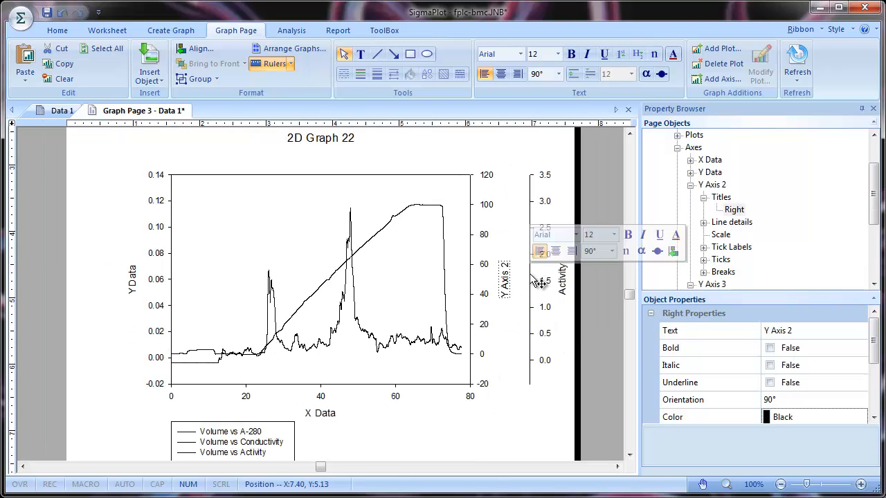
double_click(512, 291)
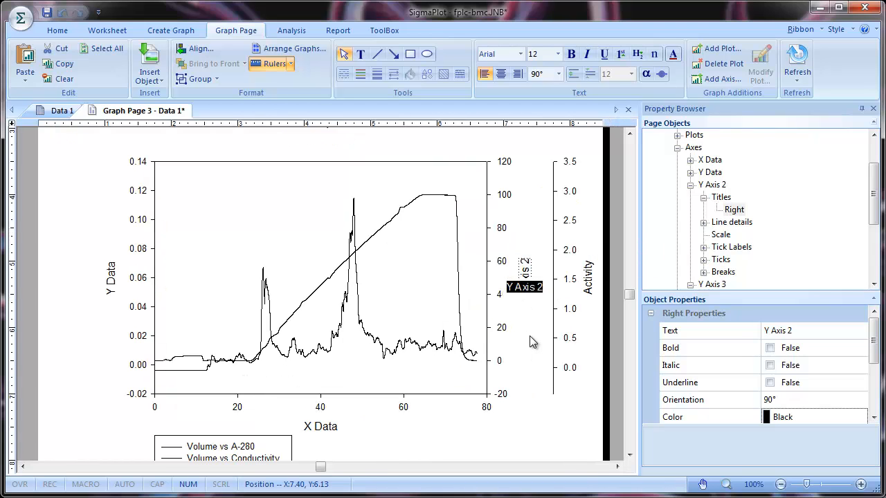
type("Conductu")
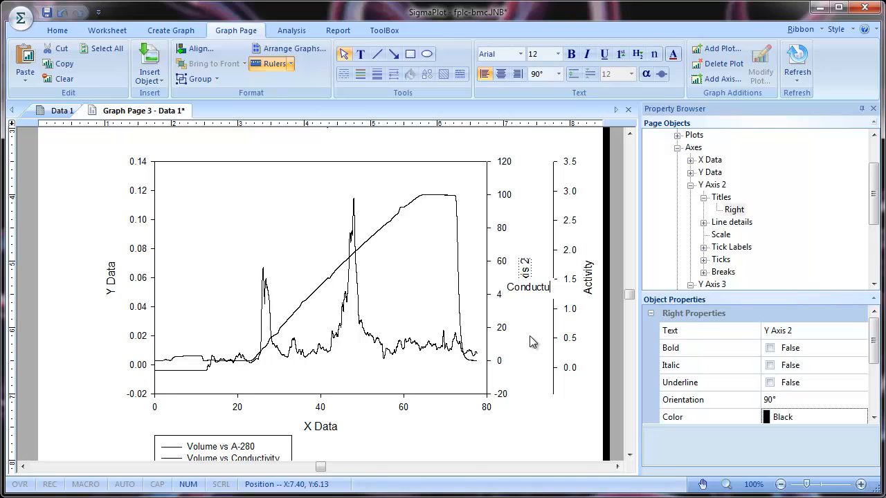
type("anc")
key("BackSpace")
key("BackSpace")
key("BackSpace")
type("ivity")
key("Return")
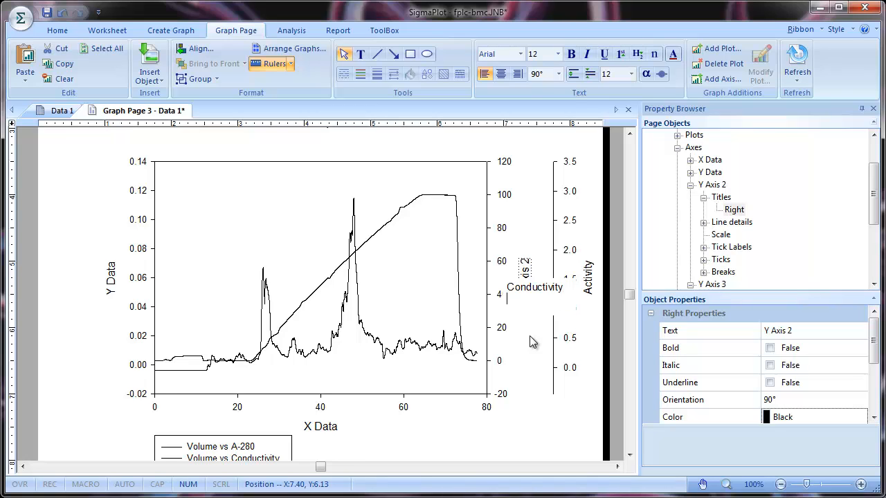
key("BackSpace")
left_click(512, 433)
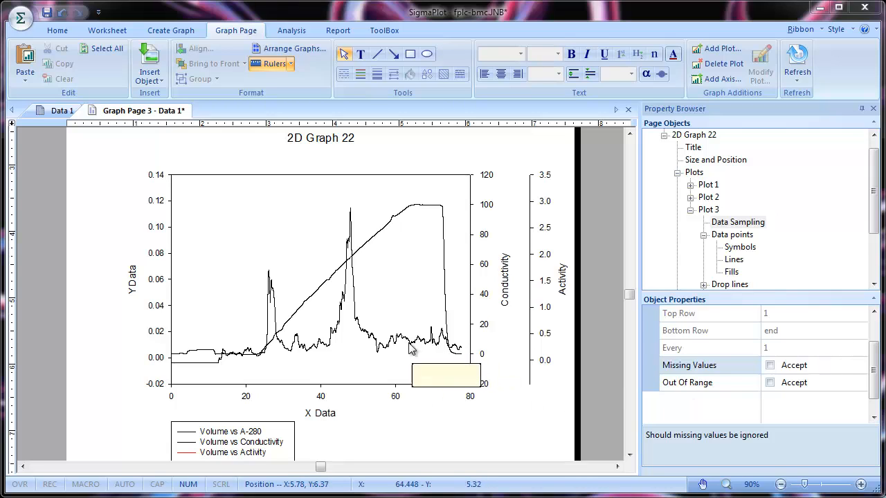
Check the Activity column in the Data 1 worksheet, and set Plot 3's data sampling on the graph page to ignore missing values
left_click(62, 111)
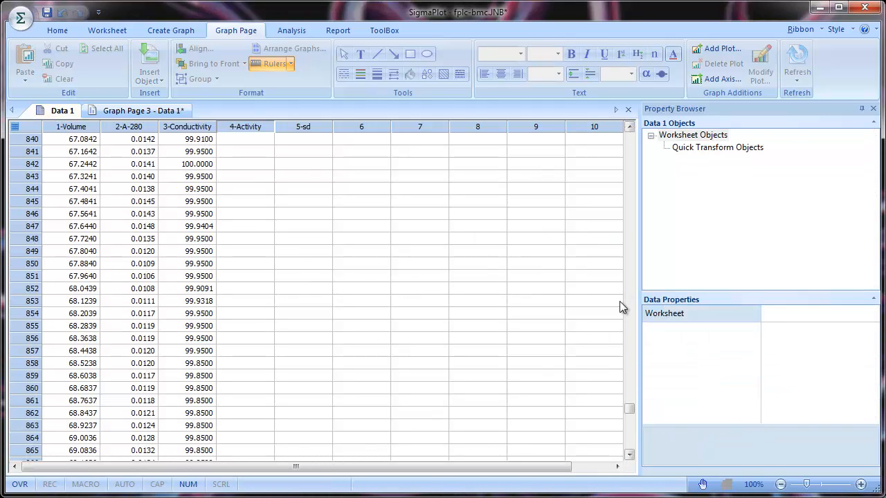
left_click(630, 331)
left_click(630, 331)
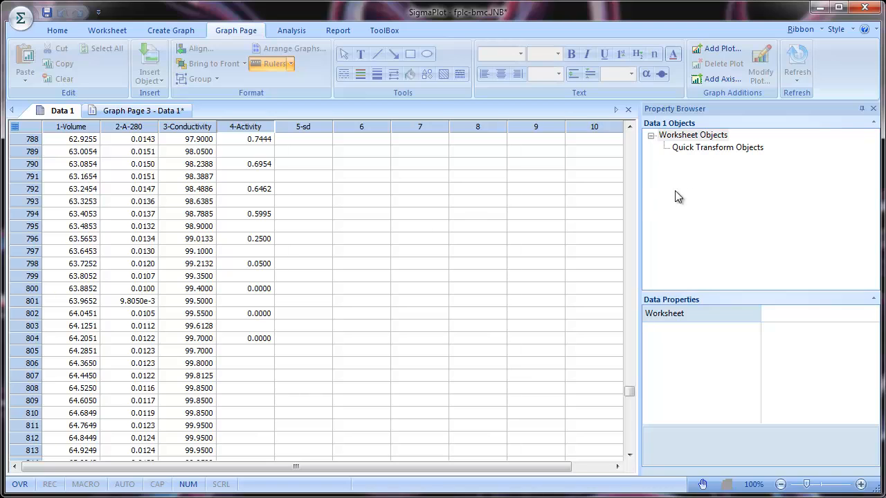
left_click(119, 113)
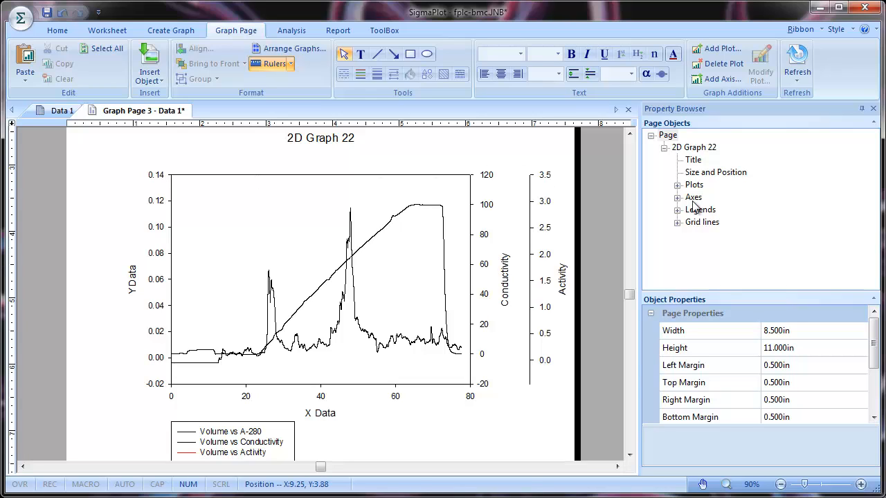
left_click(677, 186)
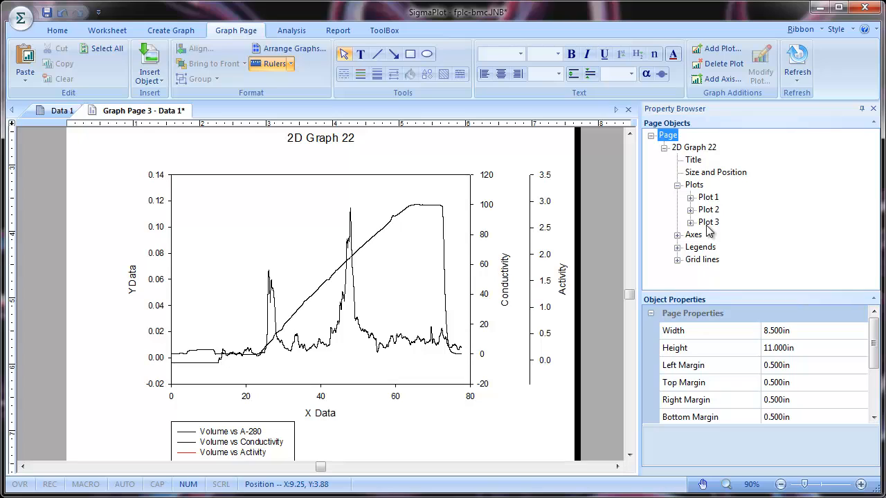
left_click(709, 225)
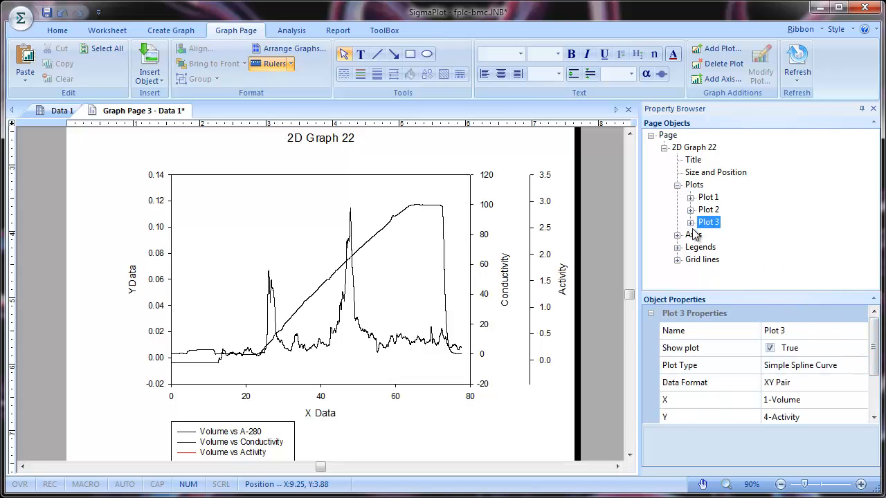
left_click_drag(872, 333, 872, 356)
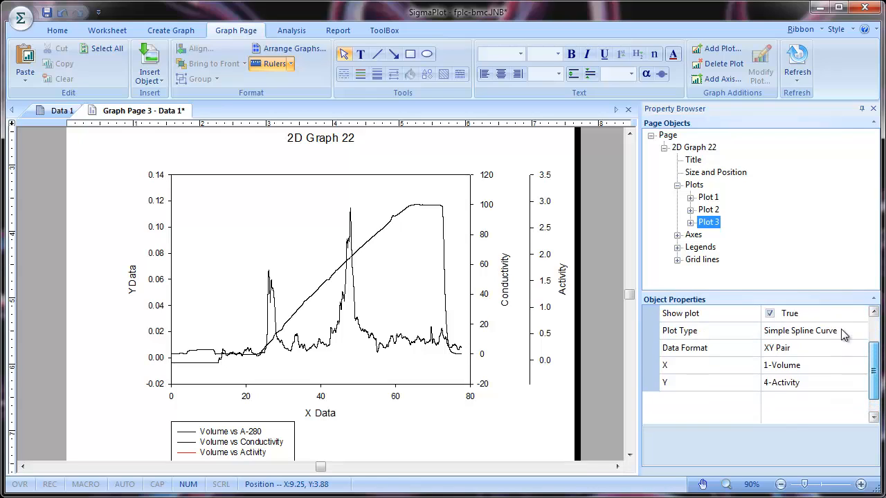
left_click(690, 222)
left_click(752, 226)
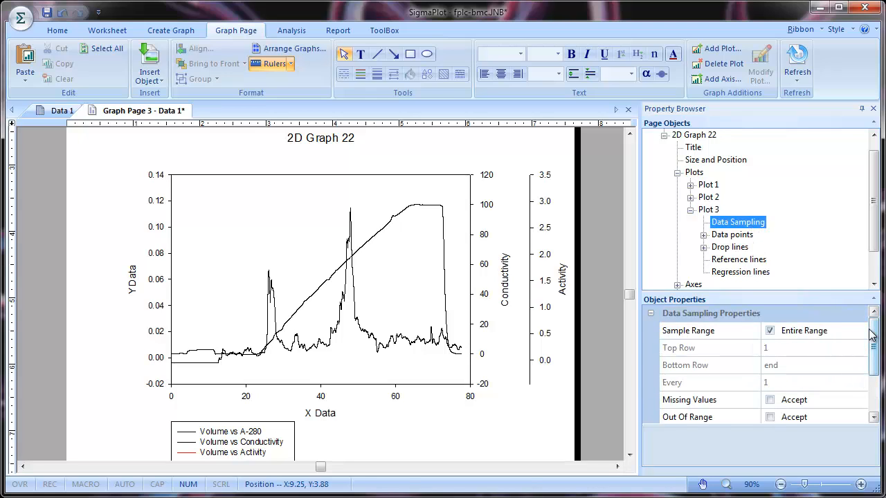
left_click_drag(871, 334, 872, 358)
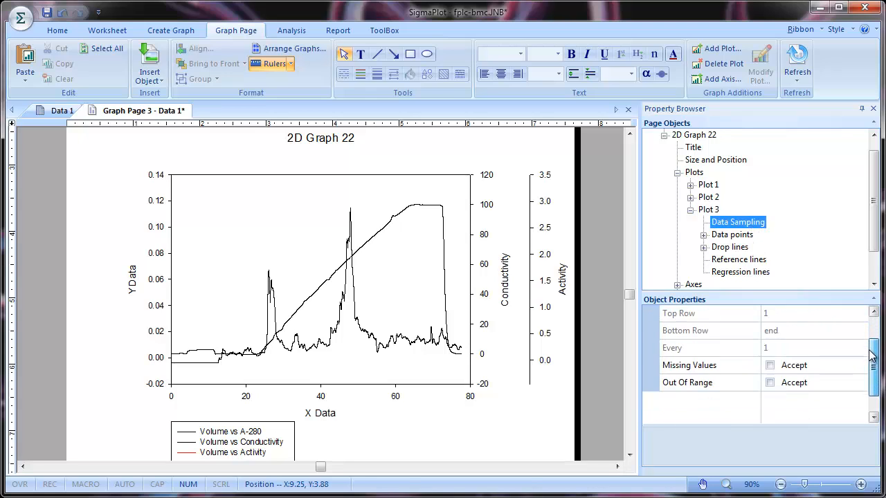
left_click(769, 367)
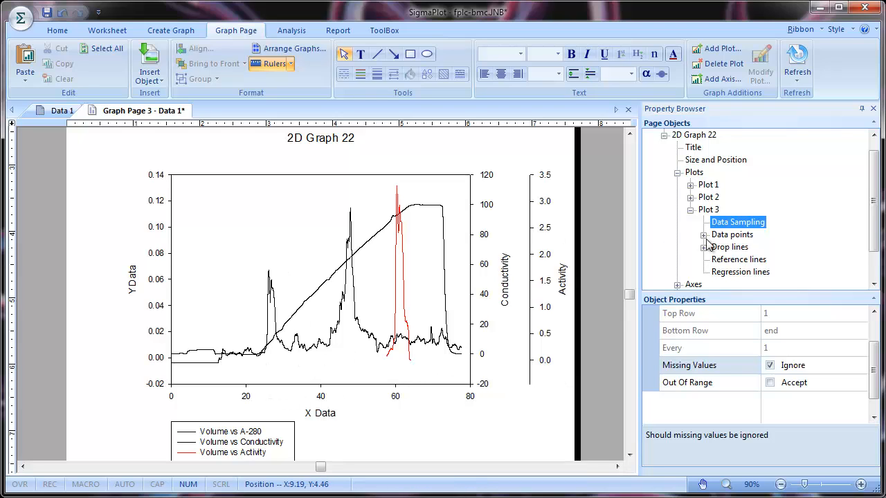
Set the start value of the Y Data axis scale to 0
left_click(689, 210)
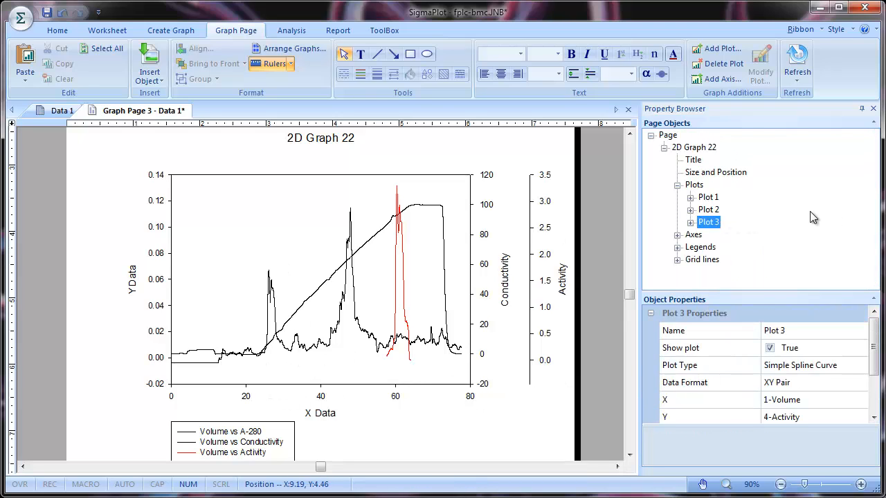
left_click(677, 236)
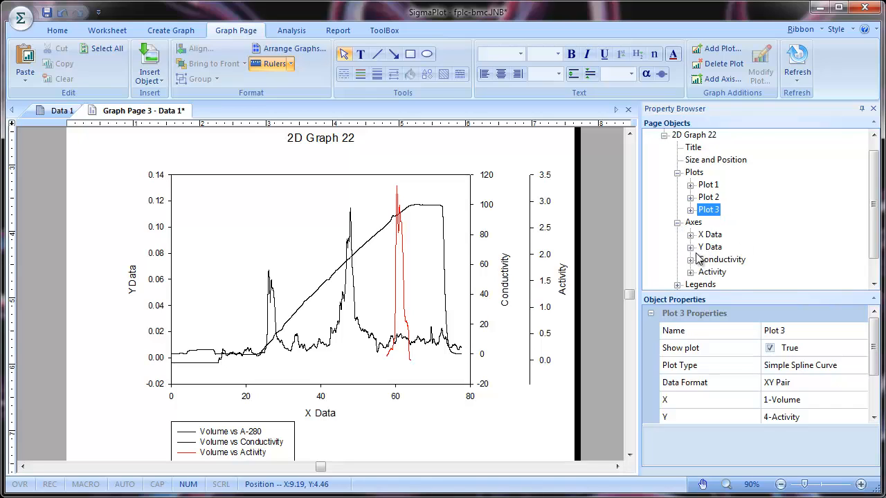
left_click(690, 248)
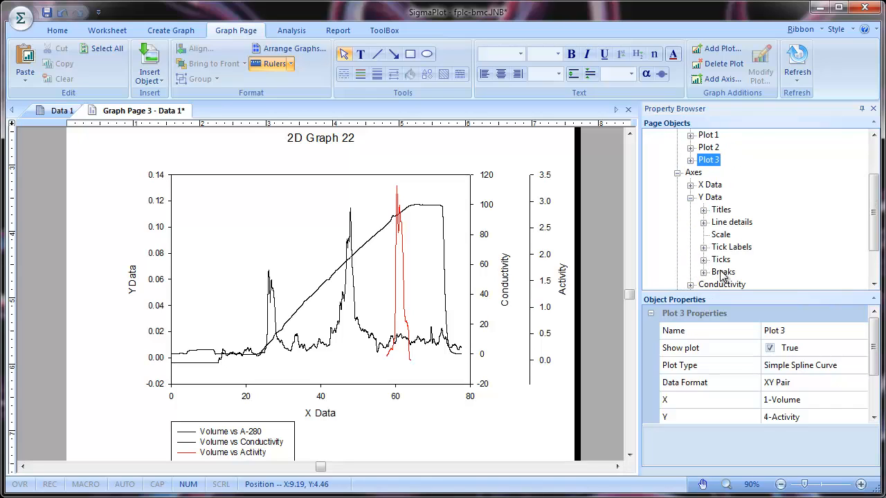
left_click(734, 235)
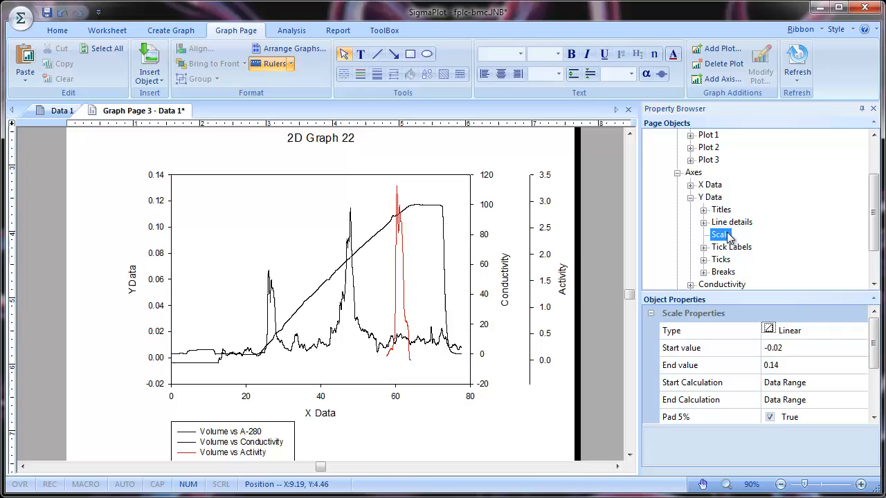
left_click(778, 347)
double_click(784, 346)
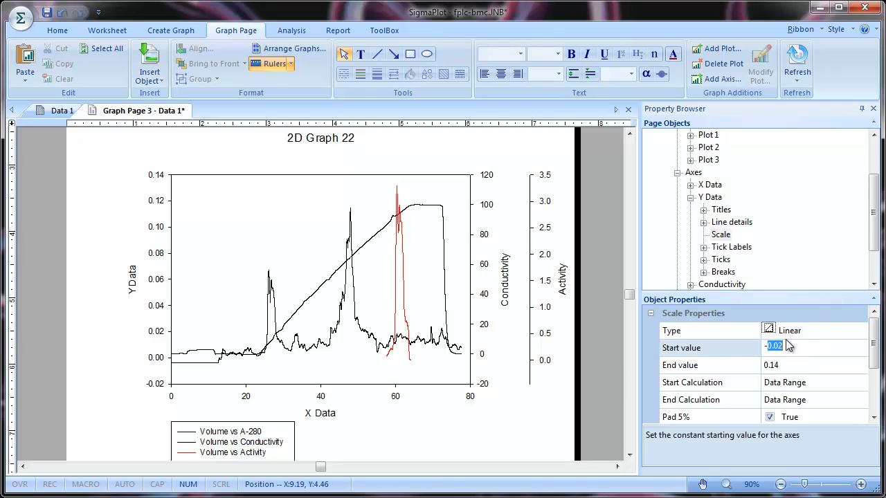
type("0")
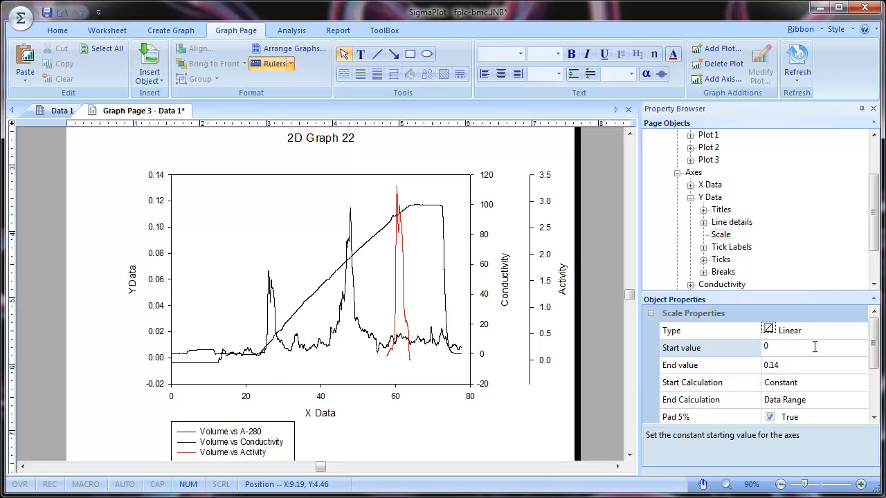
key("Return")
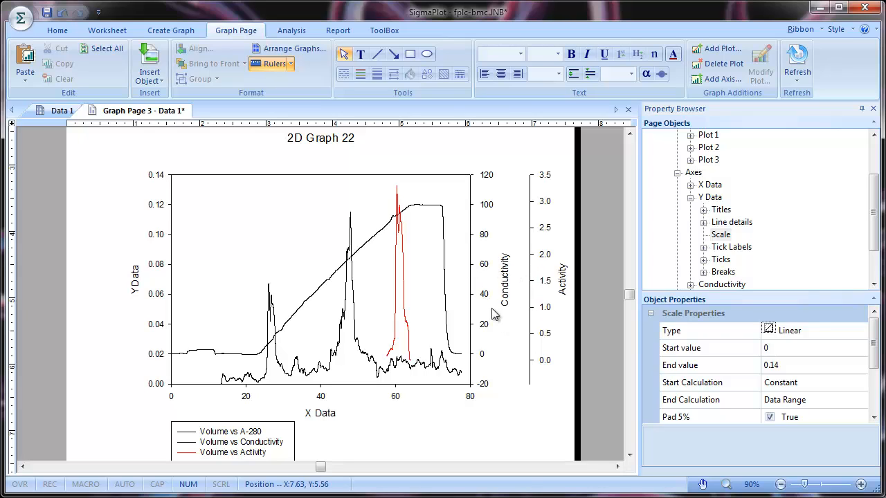
mouse_move(469, 340)
left_click(703, 273)
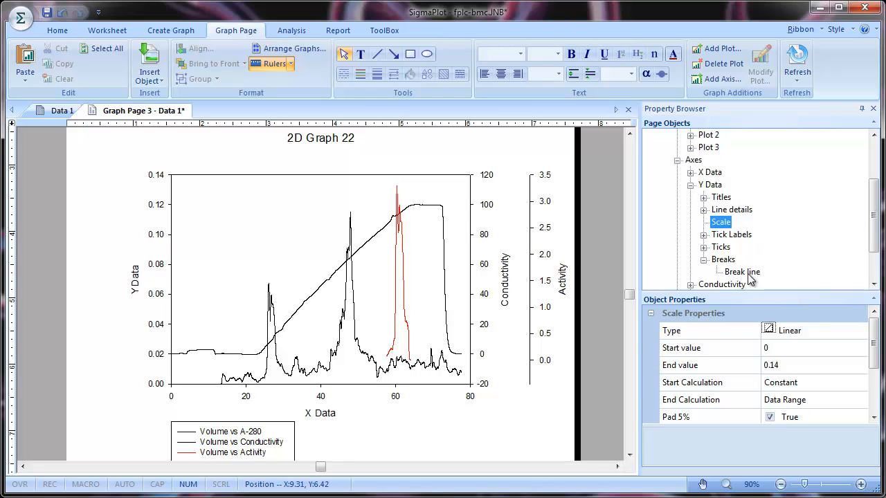